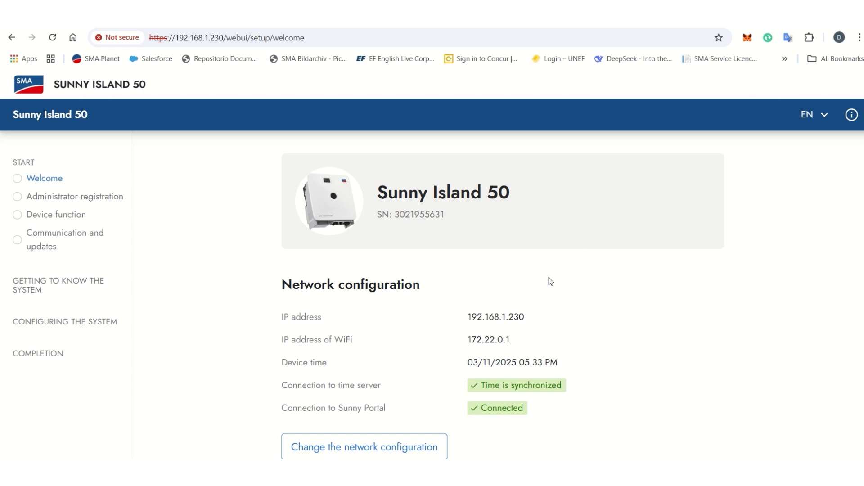
Step: Review the welcome page overview: time synchronized, Sunny Portal connected, firmware 03.04.62.R
click(221, 37)
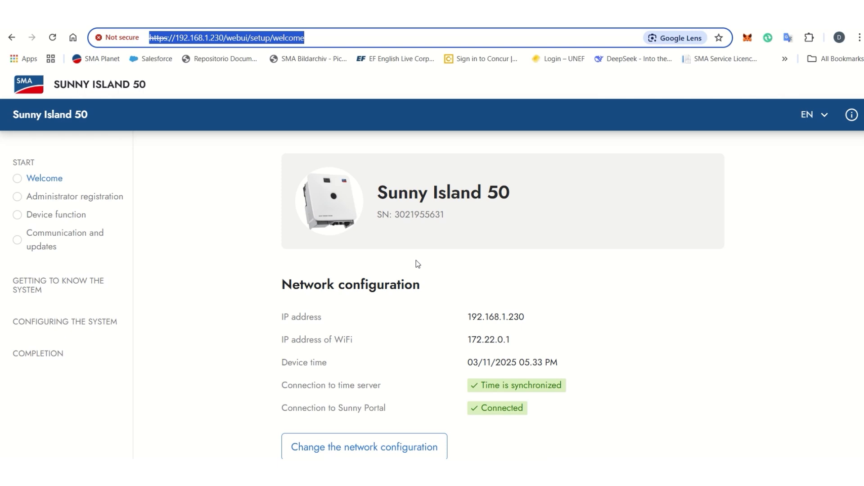
scroll(416, 260, down, 2)
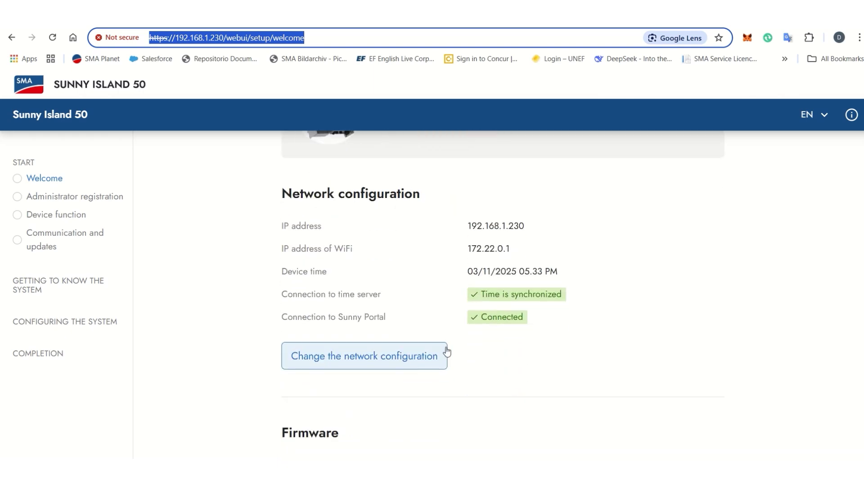
scroll(447, 351, down, 4)
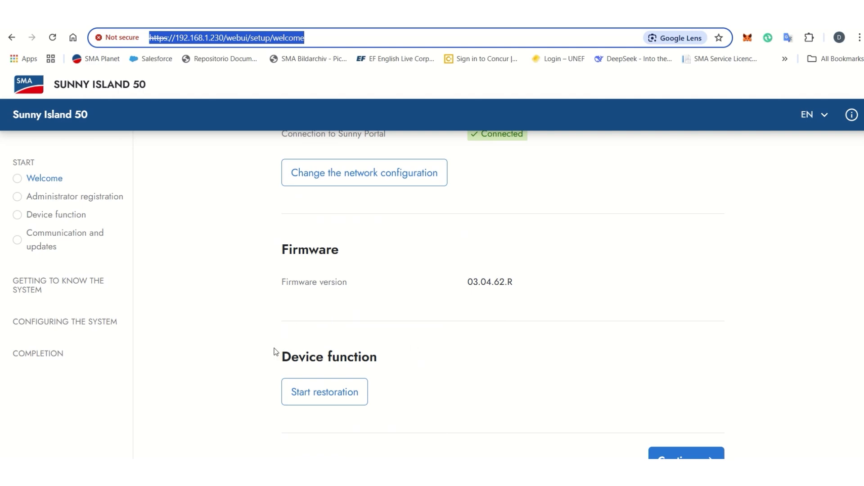
scroll(379, 320, up, 4)
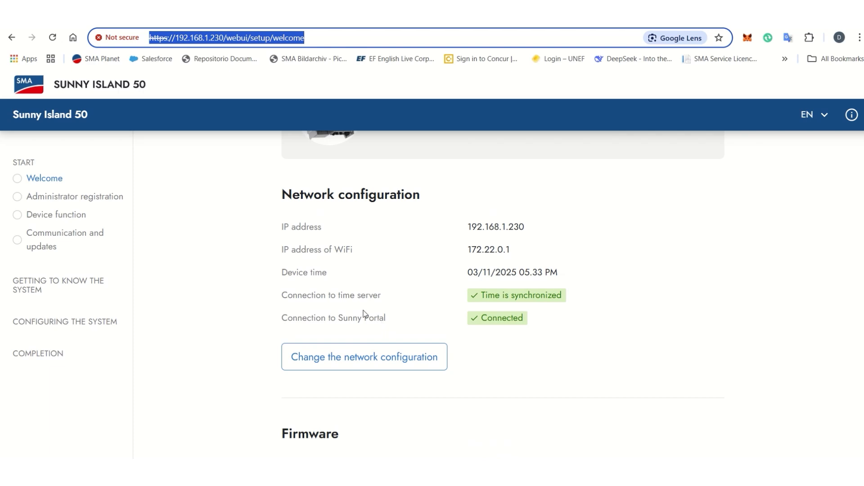
Step: Switch LAN 1 to manual configuration and enter IP 192.168.1.230 and DNS 8.8.8.8
click(311, 360)
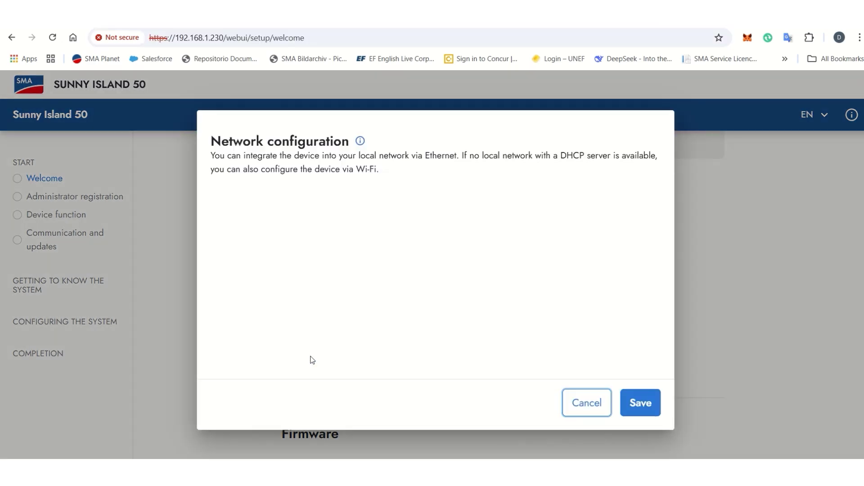
scroll(344, 271, down, 2)
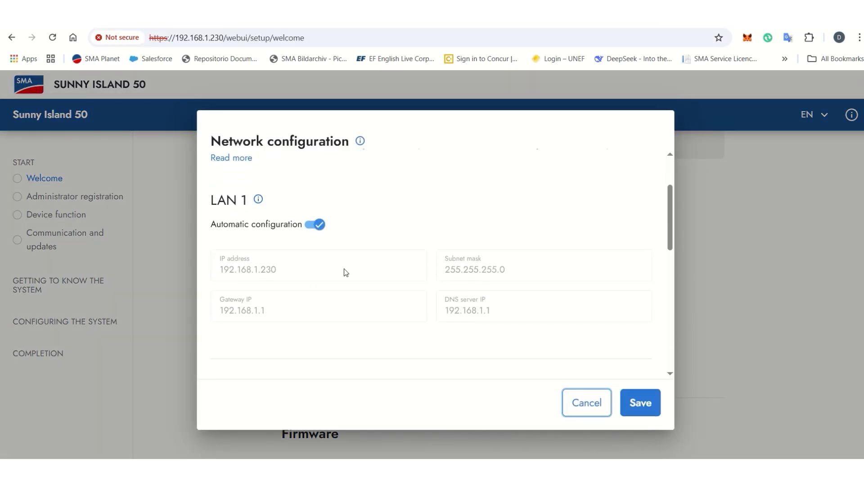
click(310, 224)
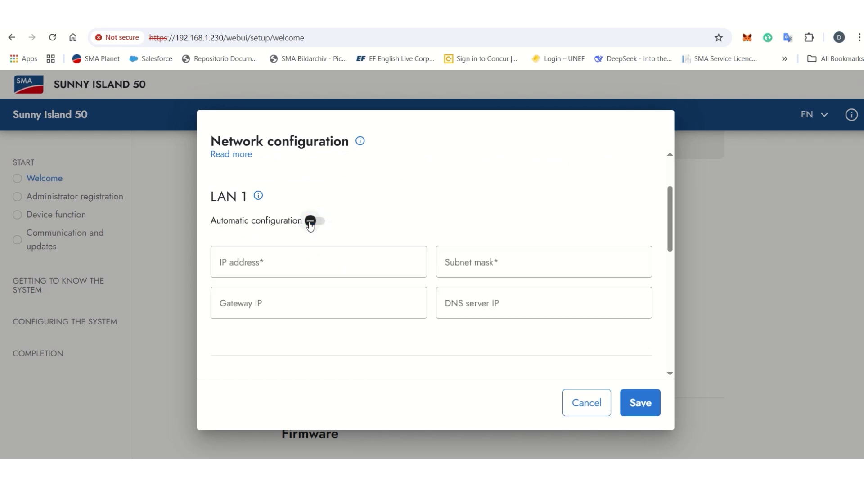
scroll(310, 224, down, 1)
click(270, 214)
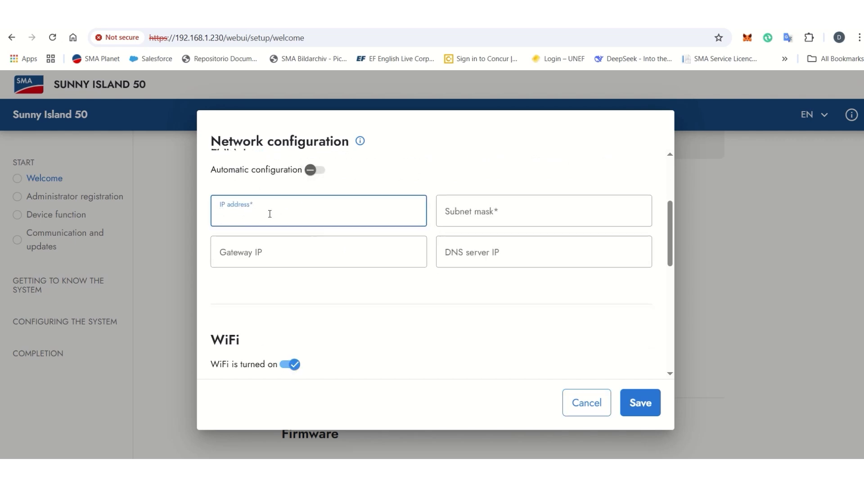
text(192.168.1.230)
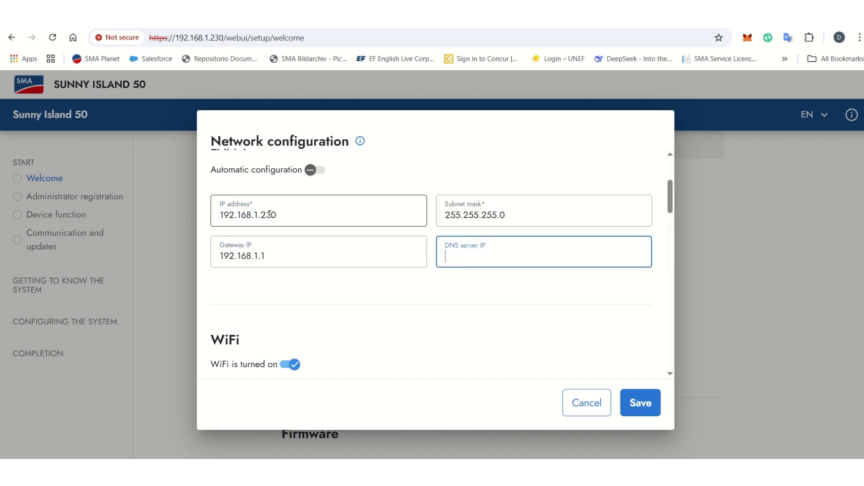
text(8.8.8.8)
Step: Check mask 255.255.255.0 and gateway 192.168.1.1, then save the LAN 1 settings
scroll(399, 201, down, 6)
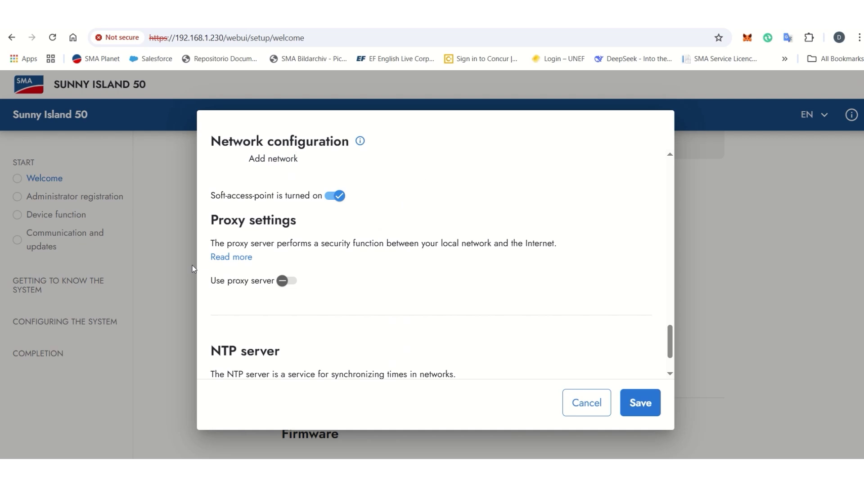
scroll(372, 332, down, 2)
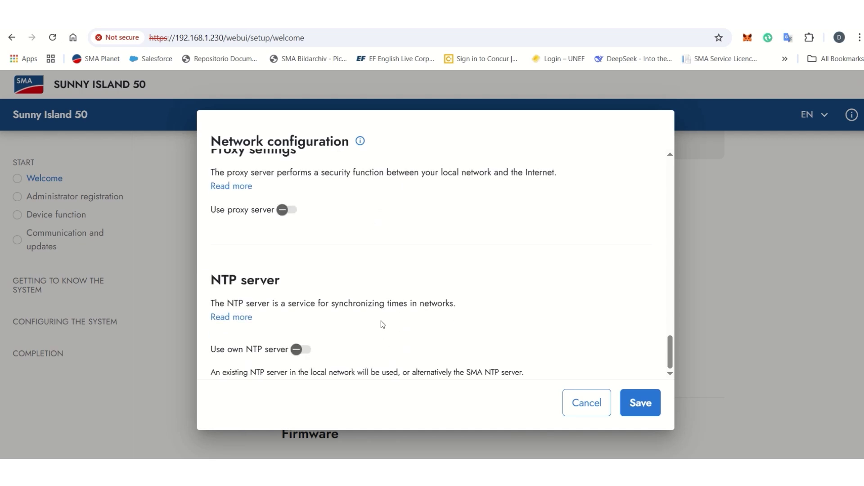
scroll(452, 257, up, 1)
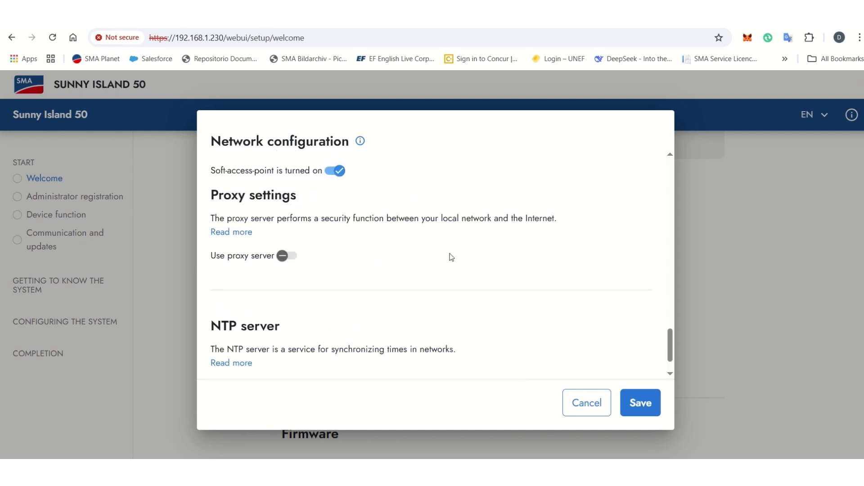
scroll(451, 257, up, 12)
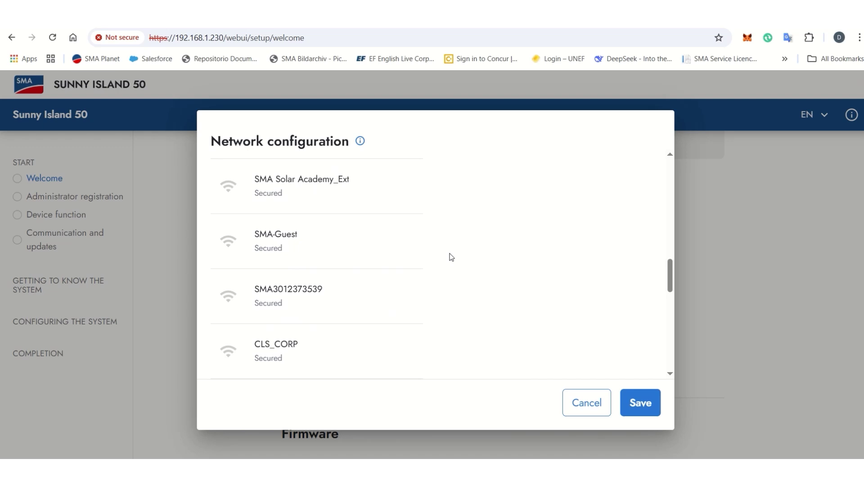
scroll(452, 257, down, 2)
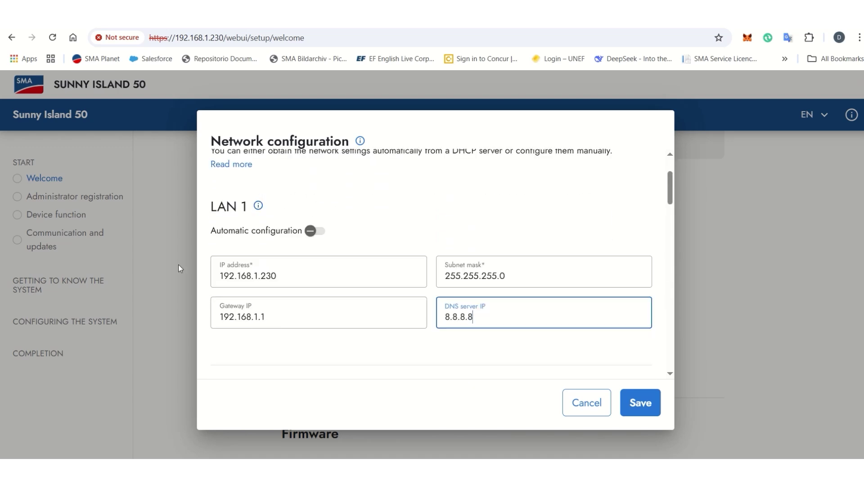
click(636, 407)
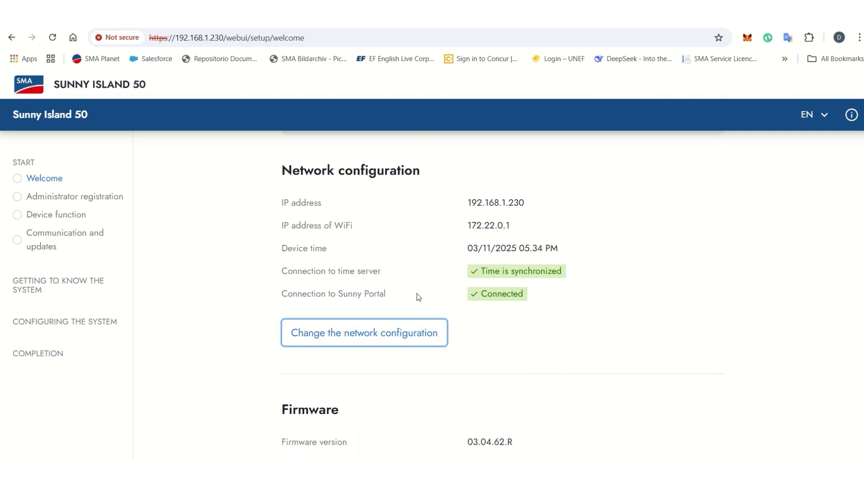
scroll(417, 293, down, 4)
Step: Enter the administrator's first and last name and the user name 'Service'
click(690, 420)
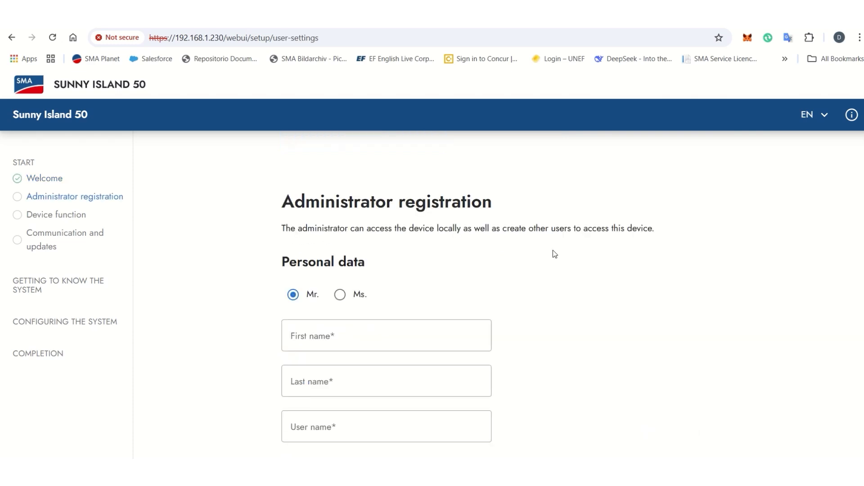
scroll(552, 249, down, 1)
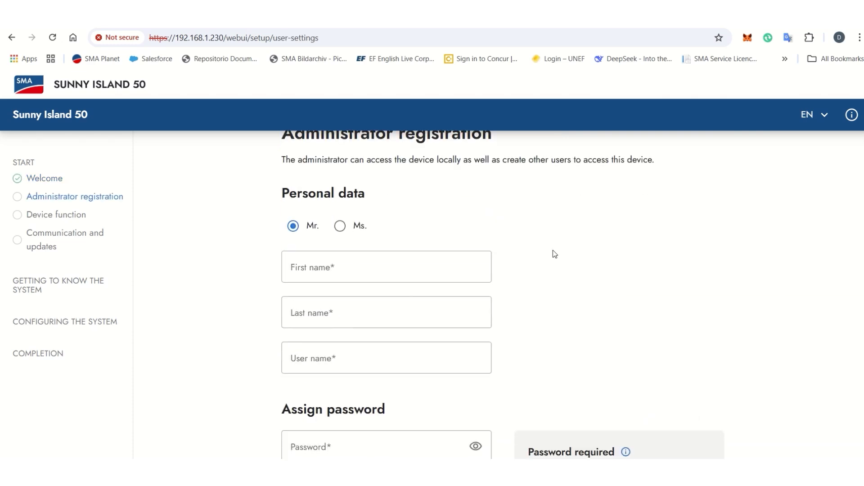
click(356, 269)
key(Tab)
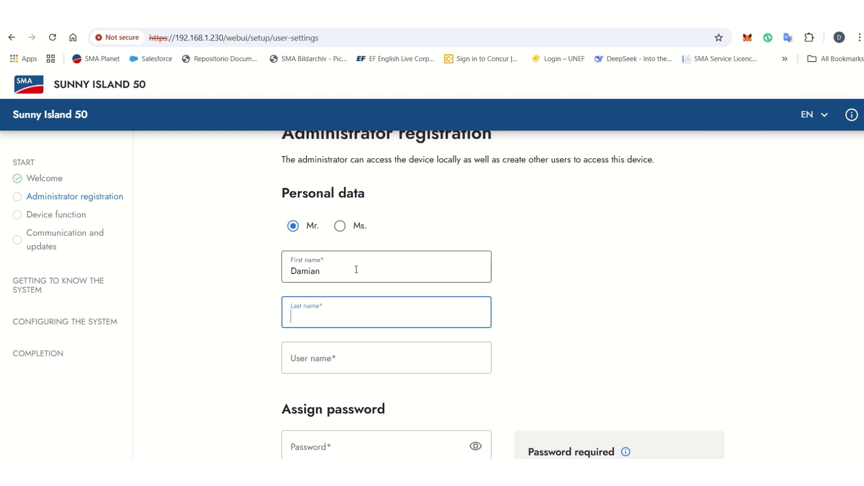
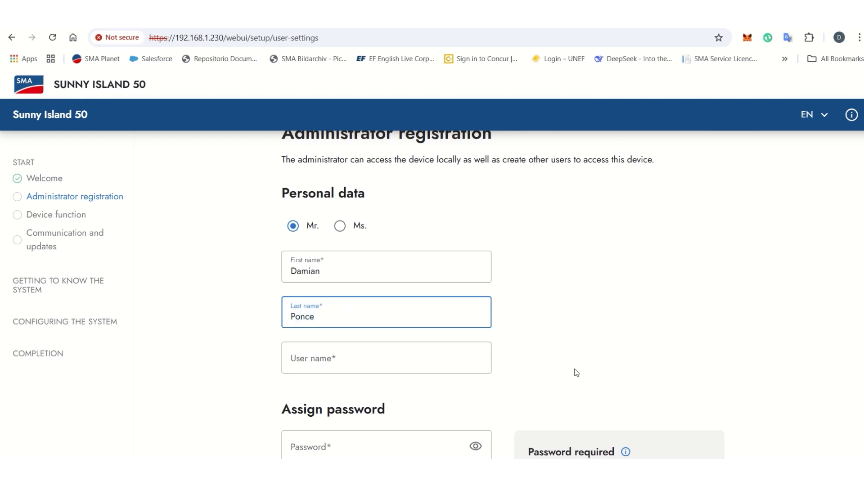
scroll(577, 373, down, 1)
click(348, 299)
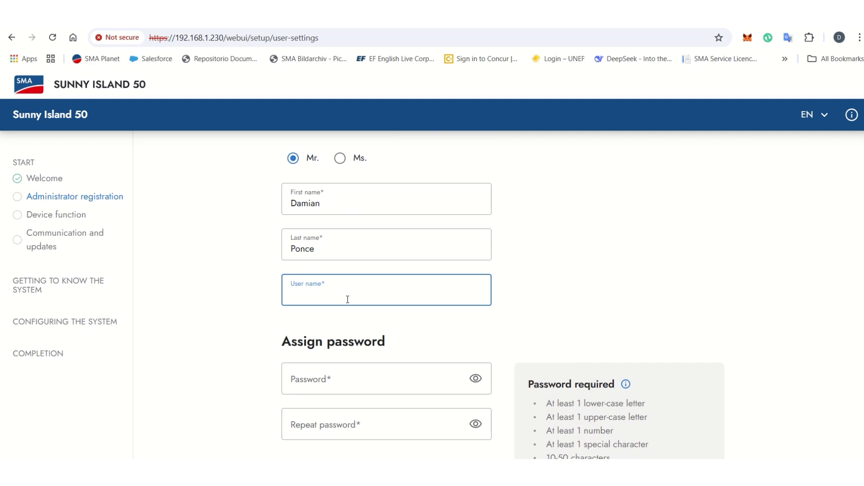
text(Service)
Step: Enter and repeat an administrator password meeting all requirements, then continue to Device function
scroll(347, 300, down, 1)
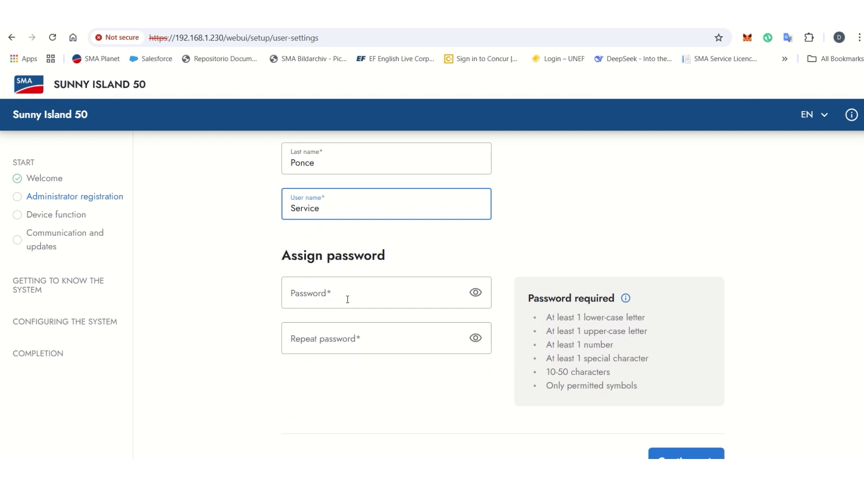
click(318, 294)
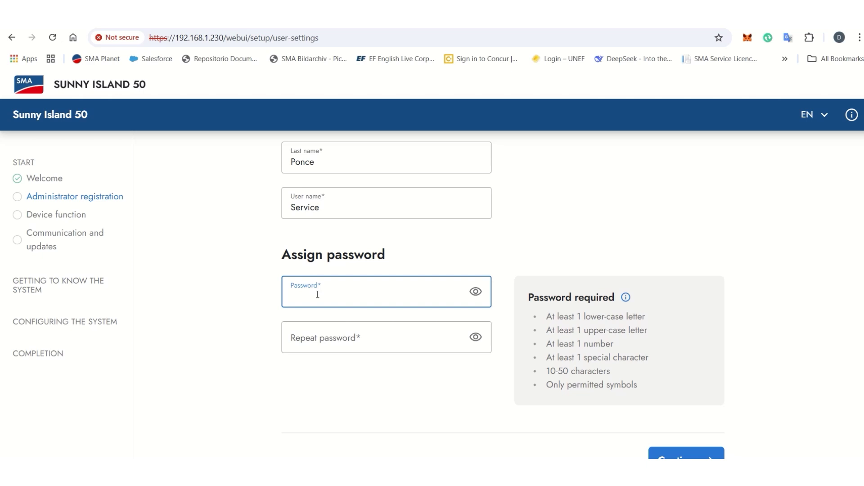
text(············)
key(Tab)
scroll(317, 294, down, 1)
text(············)
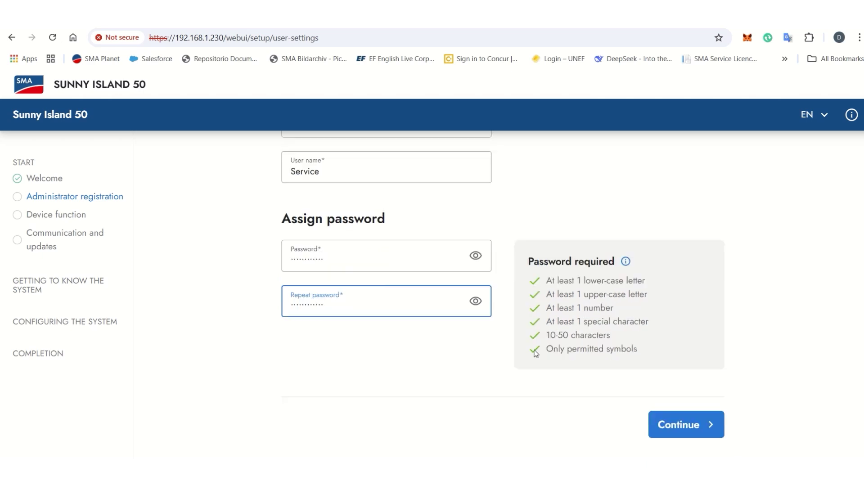
click(691, 422)
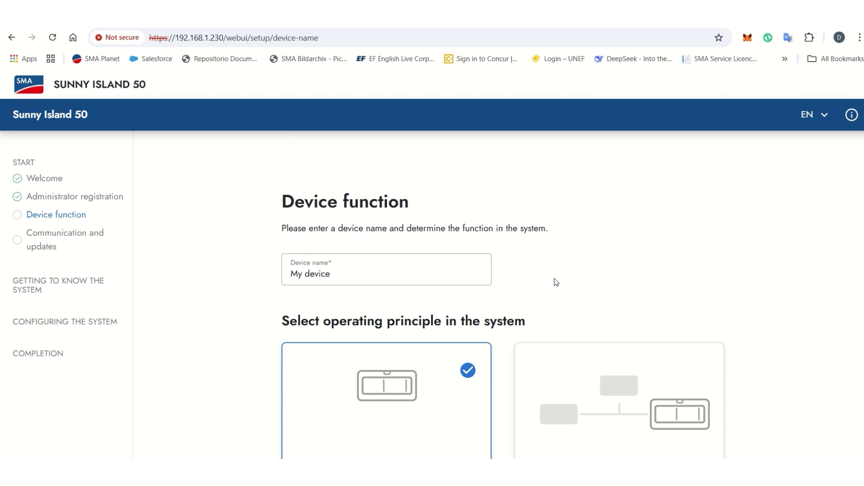
Step: Replace the default name 'My device' with 'SI-X (Manager)', keep System Manager, and continue
scroll(372, 334, down, 2)
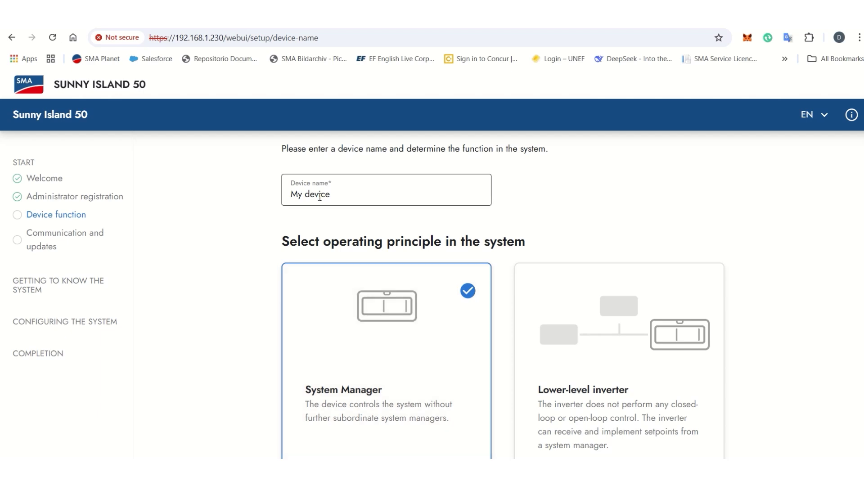
drag(333, 195, 282, 198)
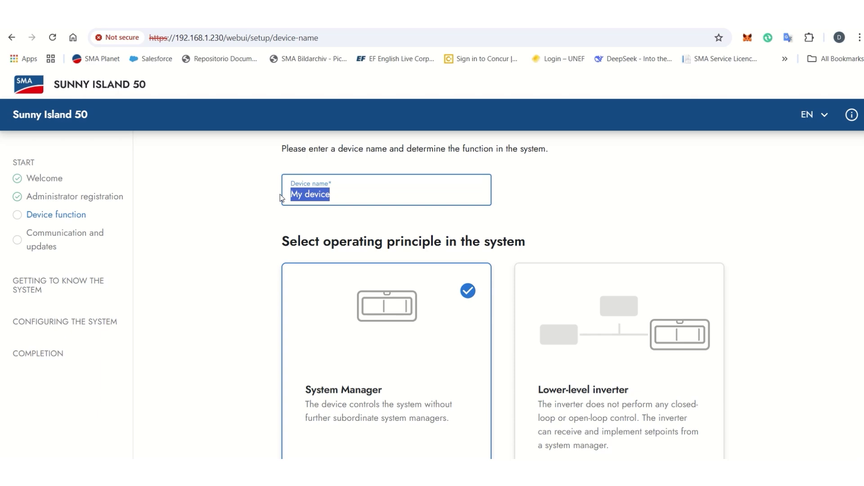
text(SI-X (Ma)
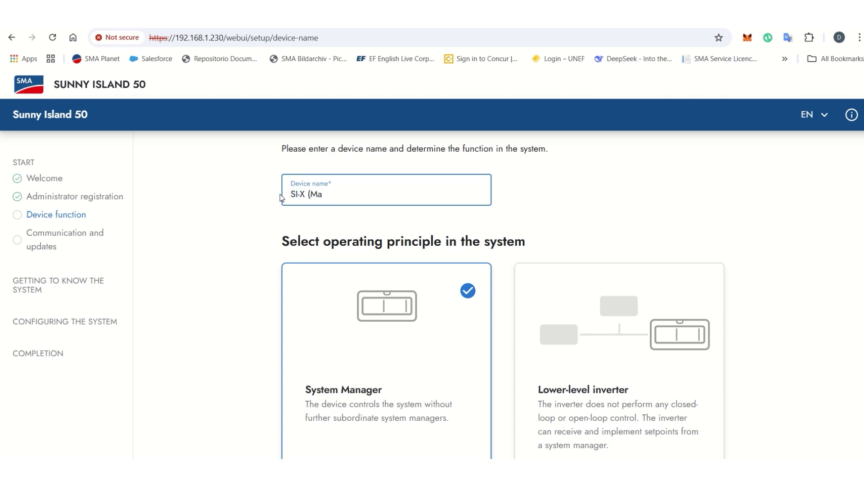
text(nager))
scroll(593, 238, down, 3)
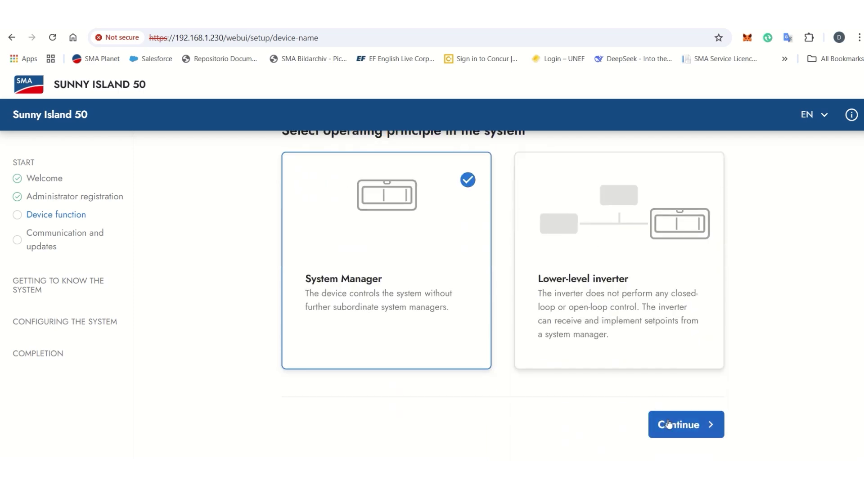
click(669, 425)
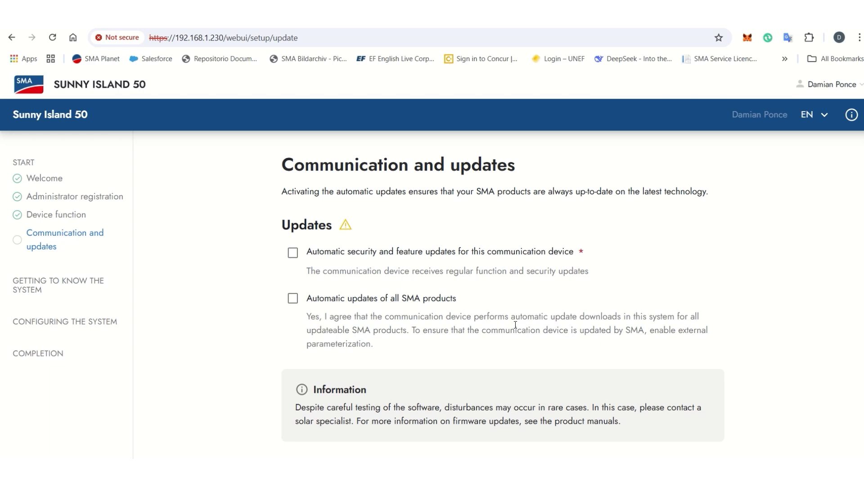
Step: Enable automatic security and feature updates plus automatic updates of all SMA products, then continue
scroll(515, 324, down, 1)
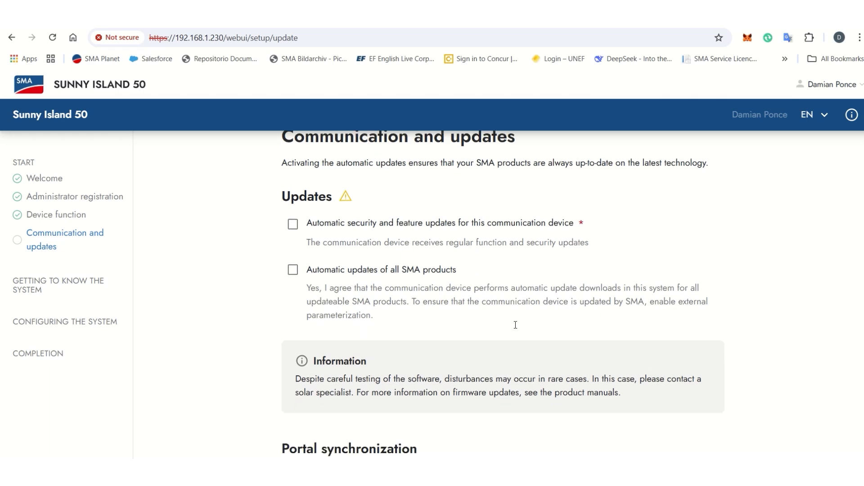
click(298, 226)
click(292, 268)
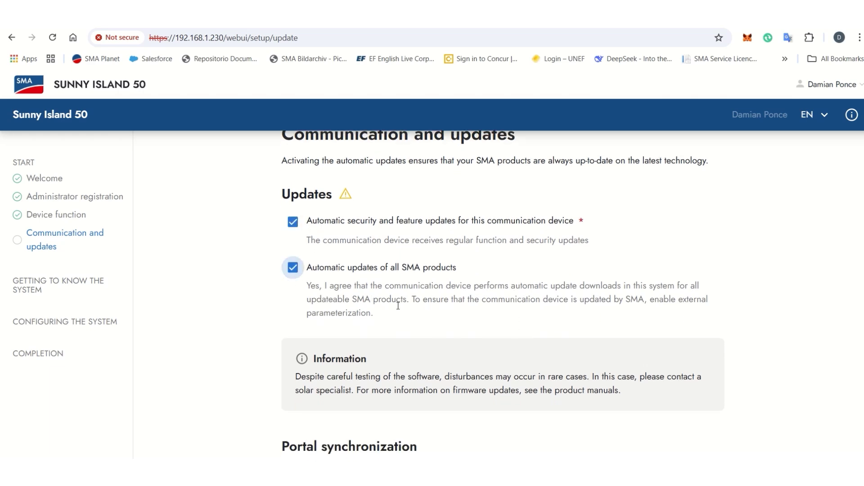
scroll(398, 306, down, 3)
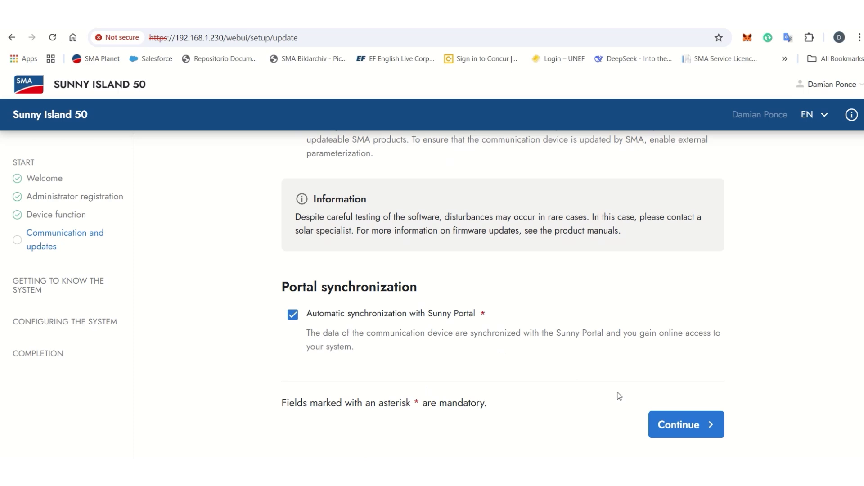
click(667, 427)
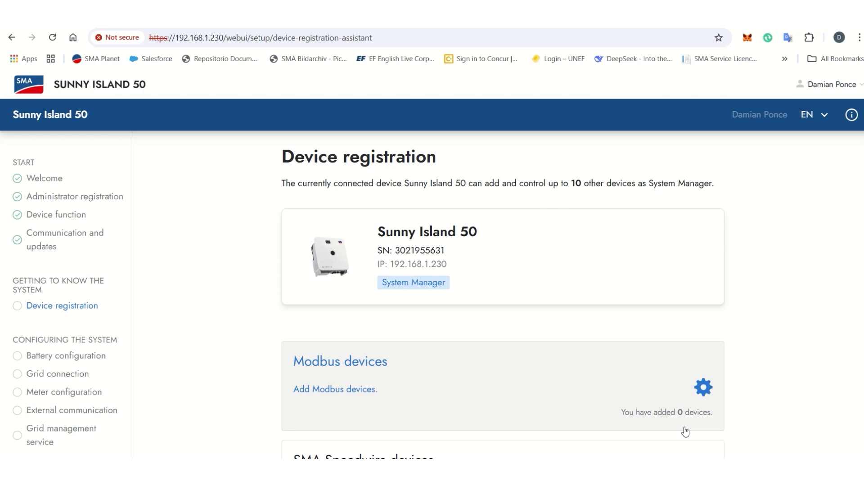
Step: Scroll the Device registration page down to the SMA Speedwire devices card
scroll(685, 432, down, 1)
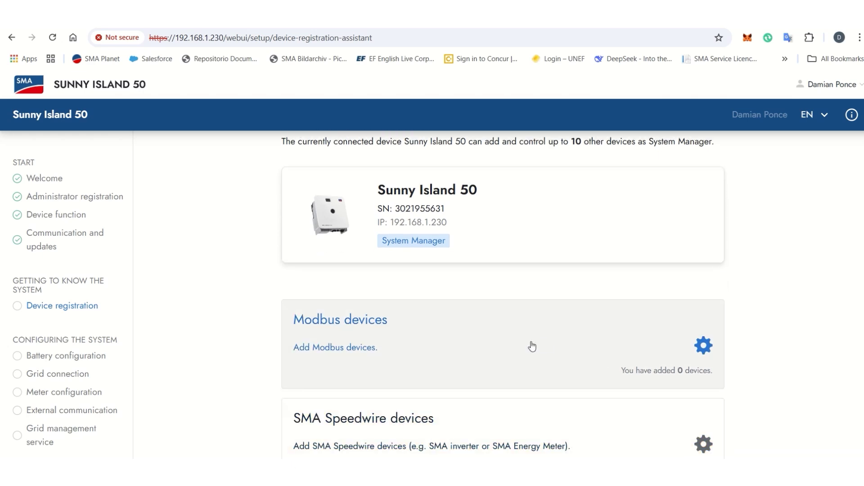
scroll(530, 347, down, 2)
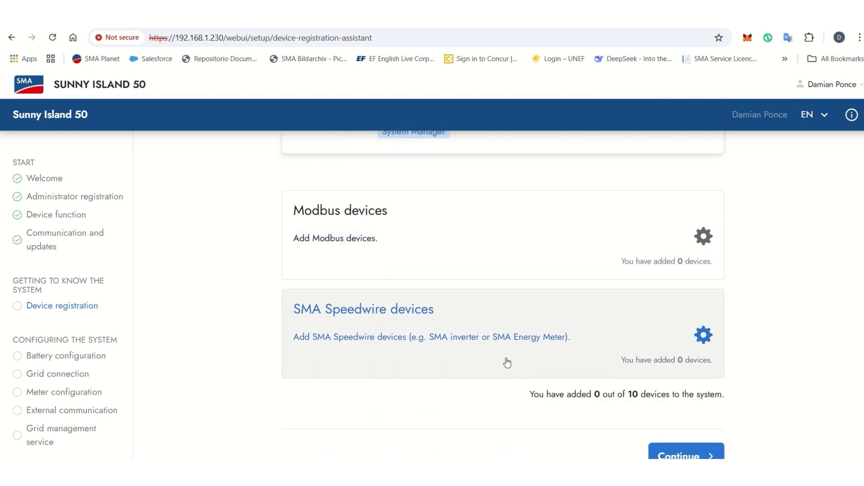
Step: Paste the Speedwire system password into both fields and search, finding 14 devices
click(392, 339)
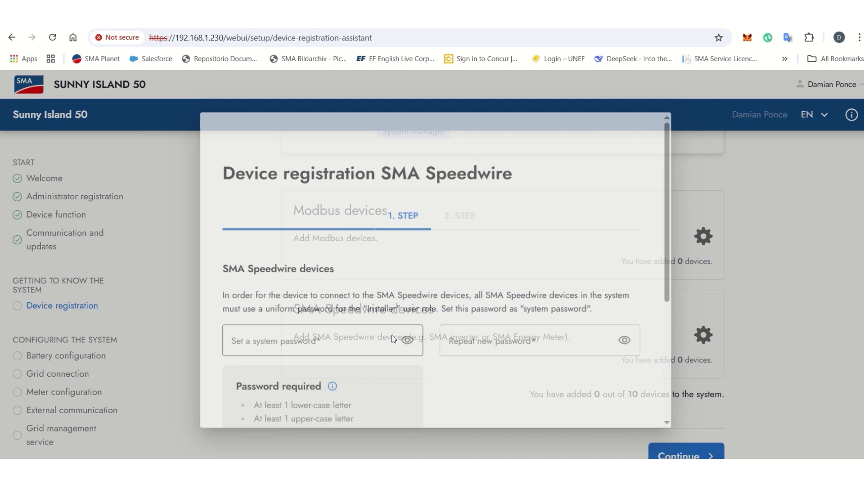
scroll(392, 338, down, 2)
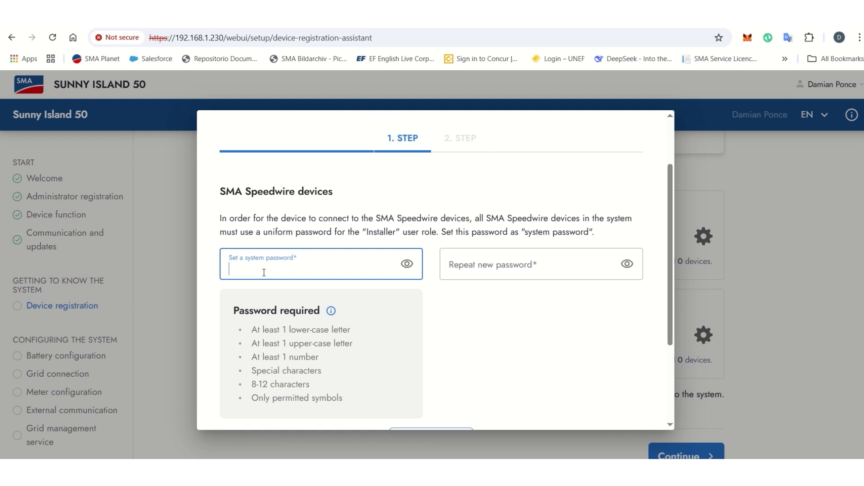
key(ctrl+v)
key(Tab)
key(ctrl+v)
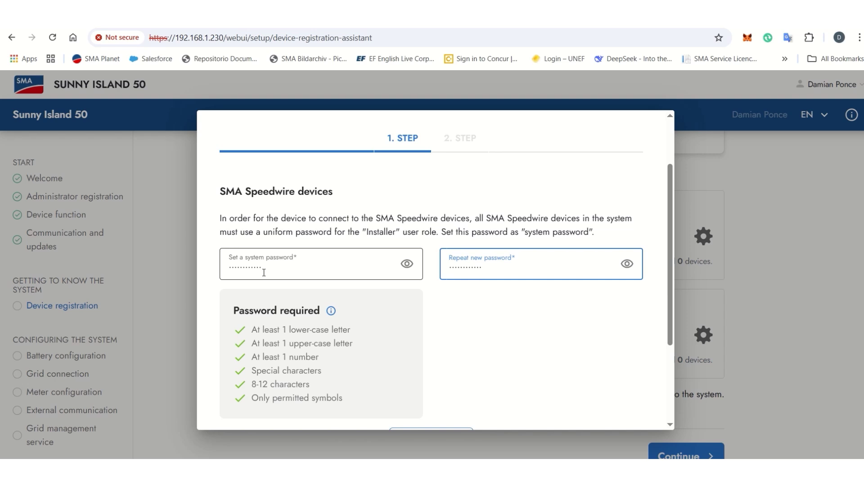
scroll(492, 349, down, 3)
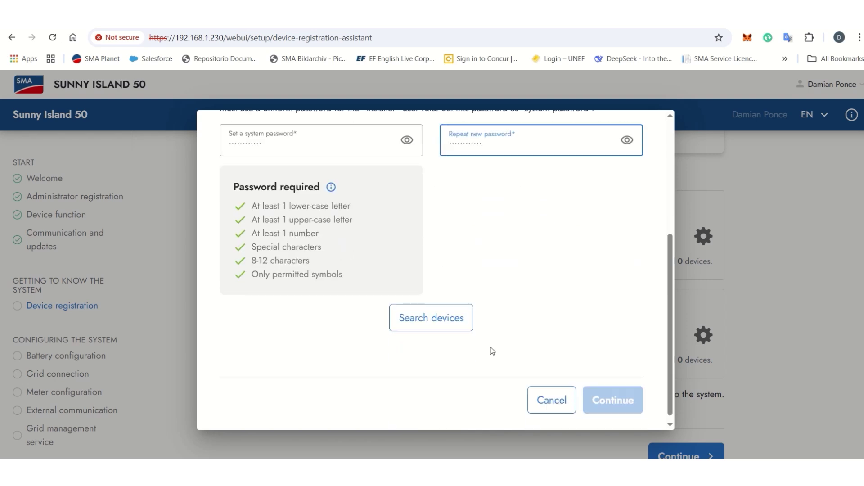
click(442, 330)
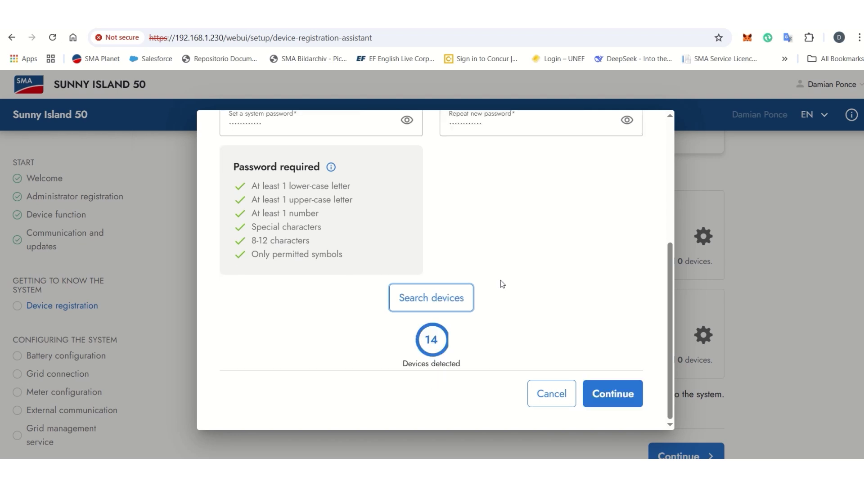
click(606, 394)
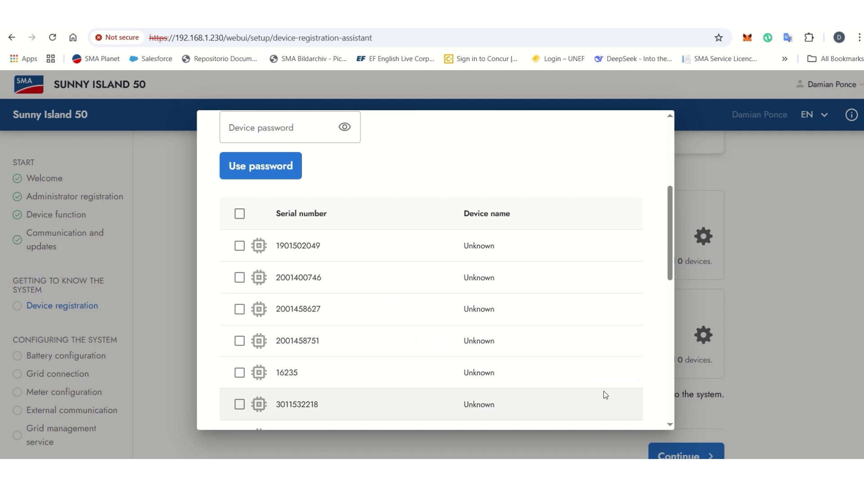
scroll(604, 395, down, 6)
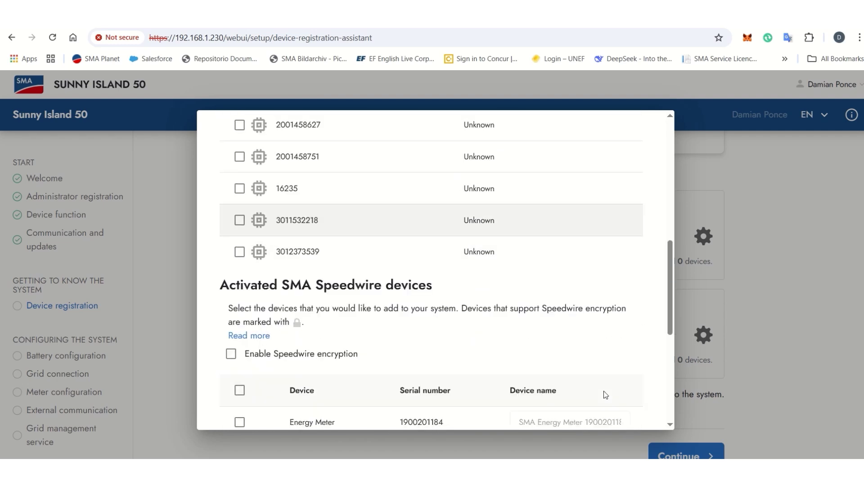
scroll(605, 394, down, 3)
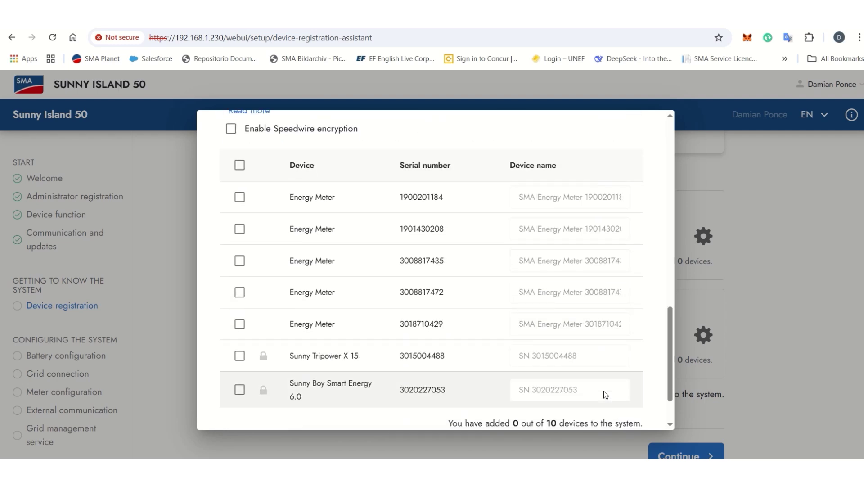
click(240, 357)
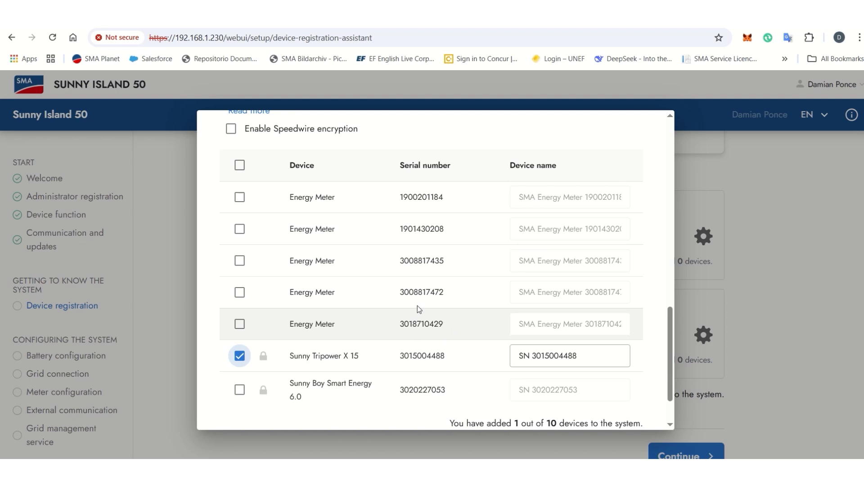
click(239, 324)
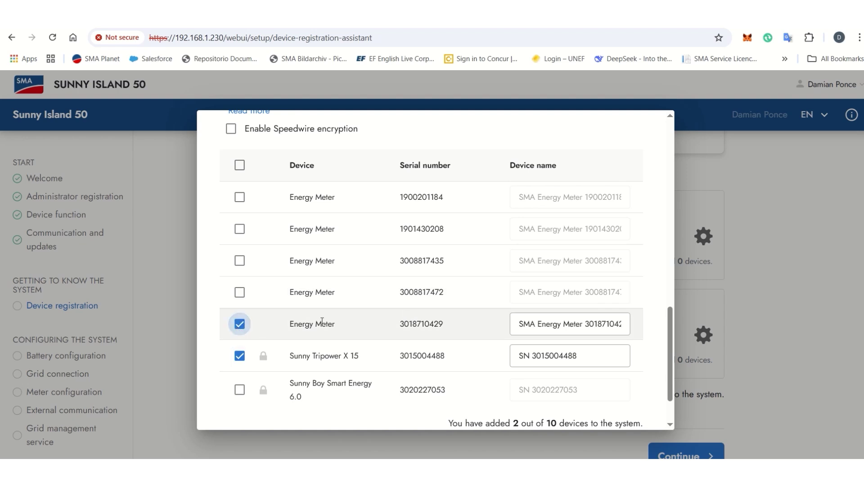
scroll(507, 346, down, 2)
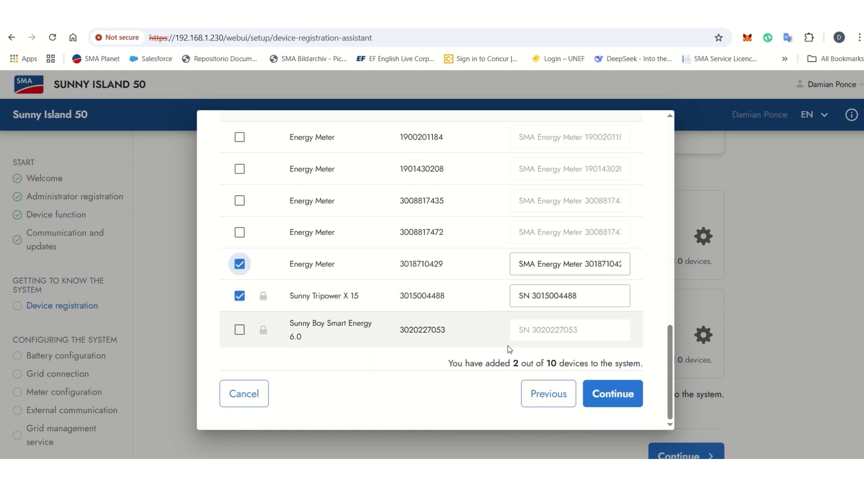
click(606, 401)
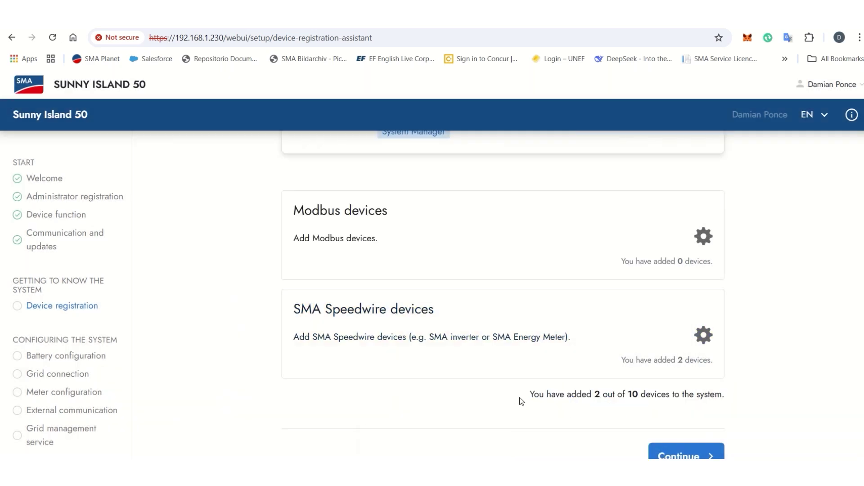
Step: Set the battery interface to static IP 192.168.12.129 and start adding a battery on input A
click(672, 452)
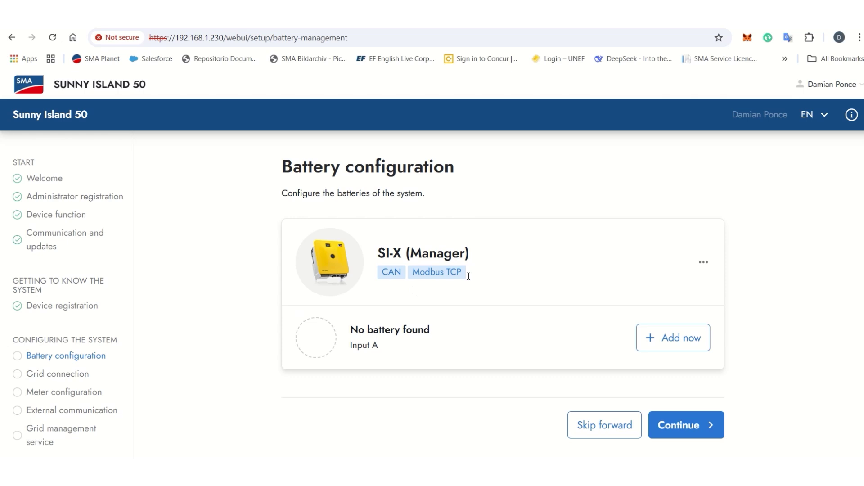
click(704, 265)
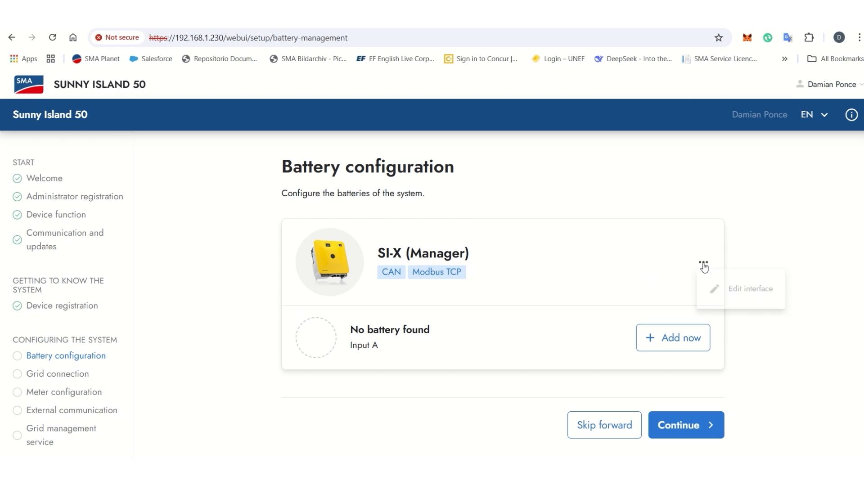
click(737, 293)
scroll(414, 275, down, 1)
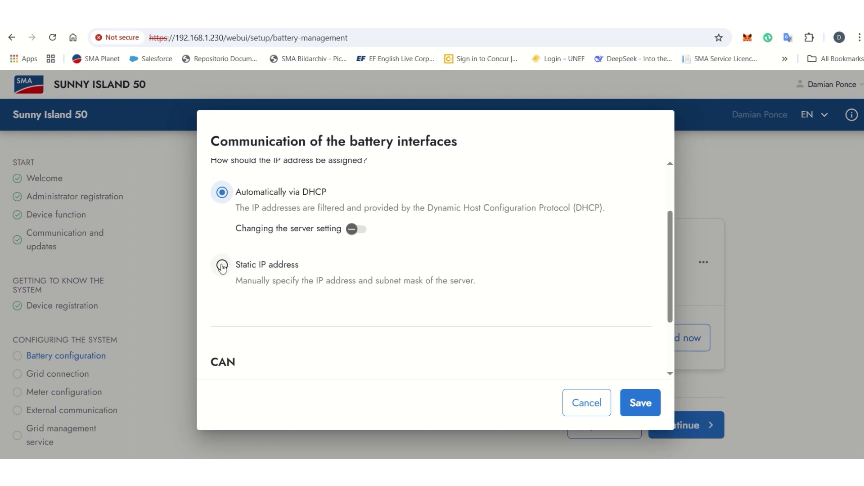
click(222, 266)
scroll(483, 325, down, 4)
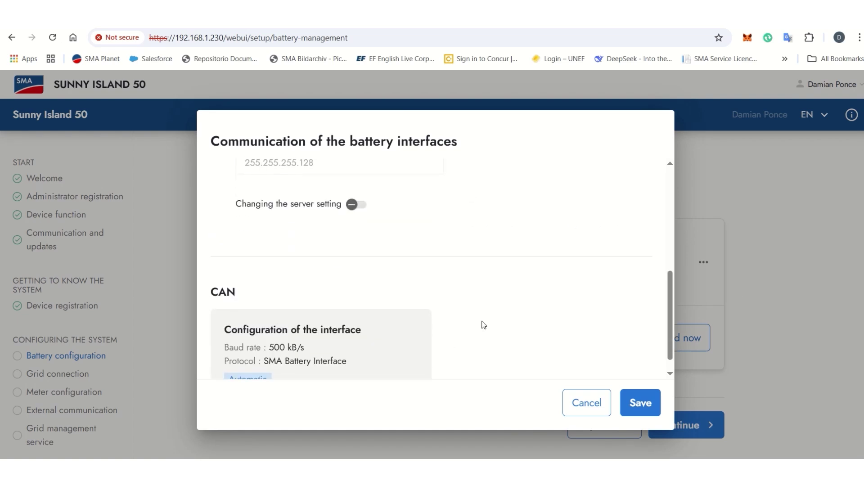
click(632, 402)
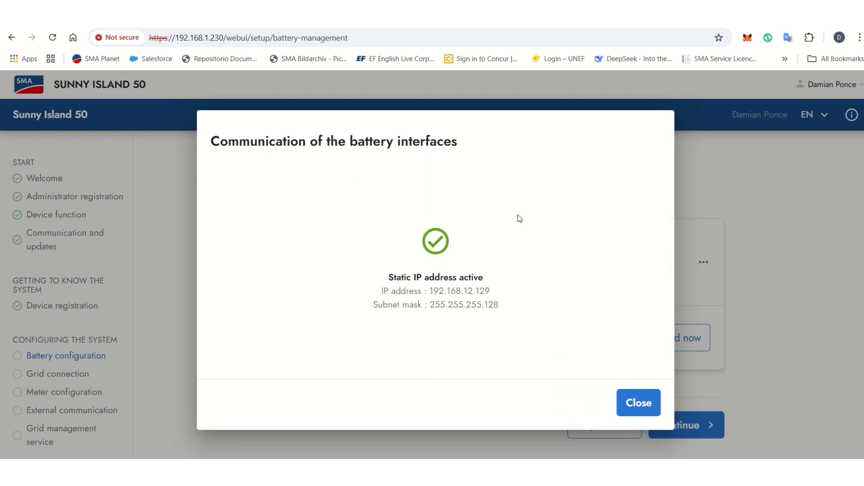
click(631, 401)
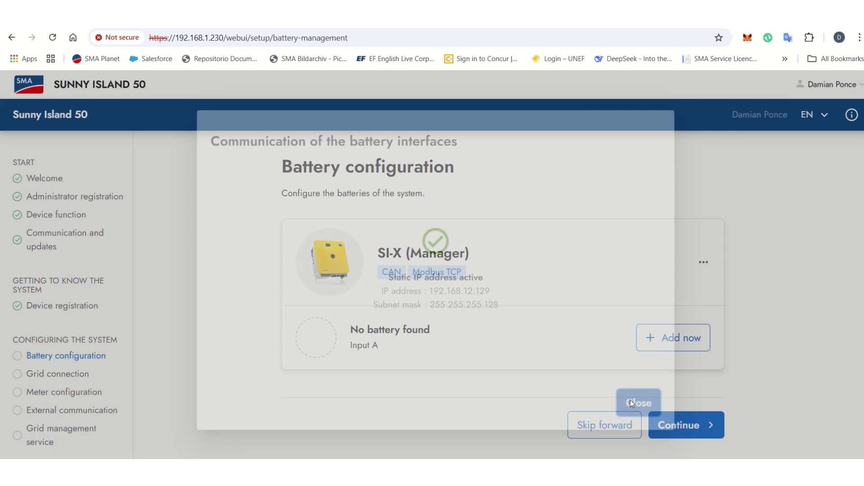
click(679, 345)
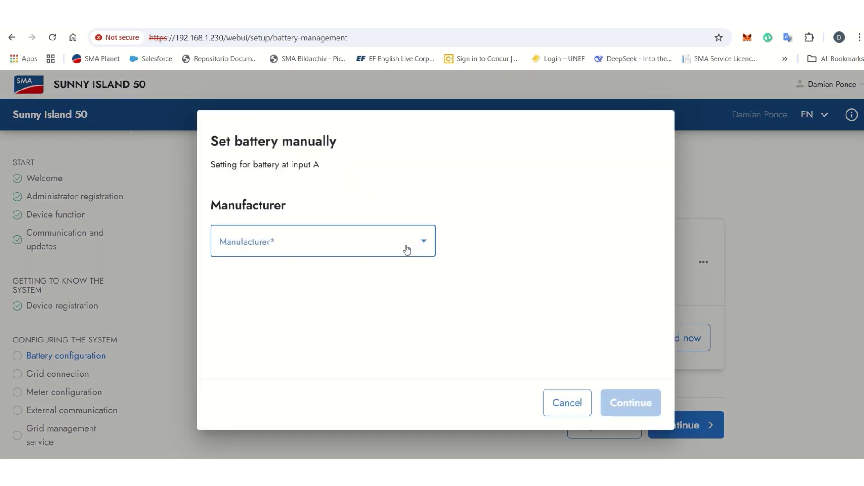
Step: Add a TESVOLT battery at 192.168.12.130, confirm the Modbus TCP connection, and finish
click(407, 249)
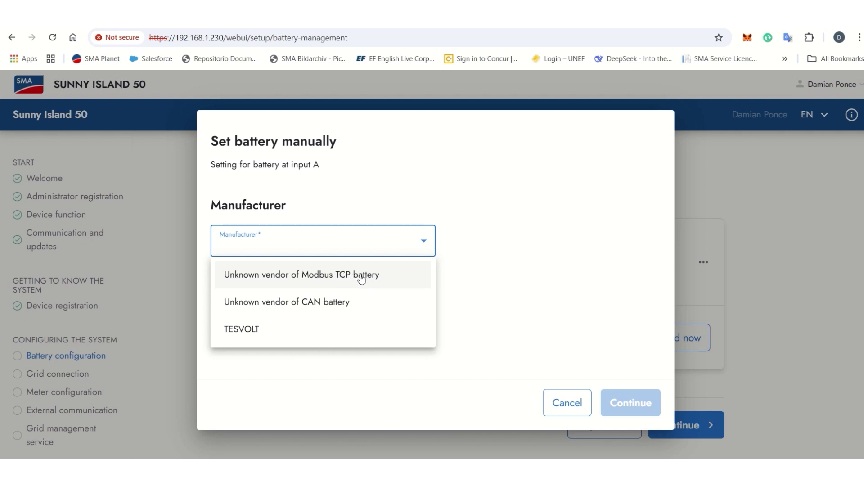
click(260, 336)
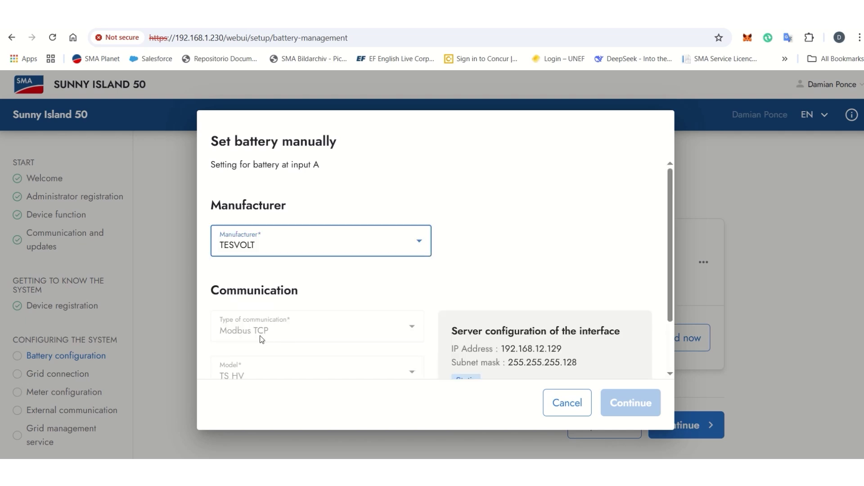
scroll(353, 324, down, 2)
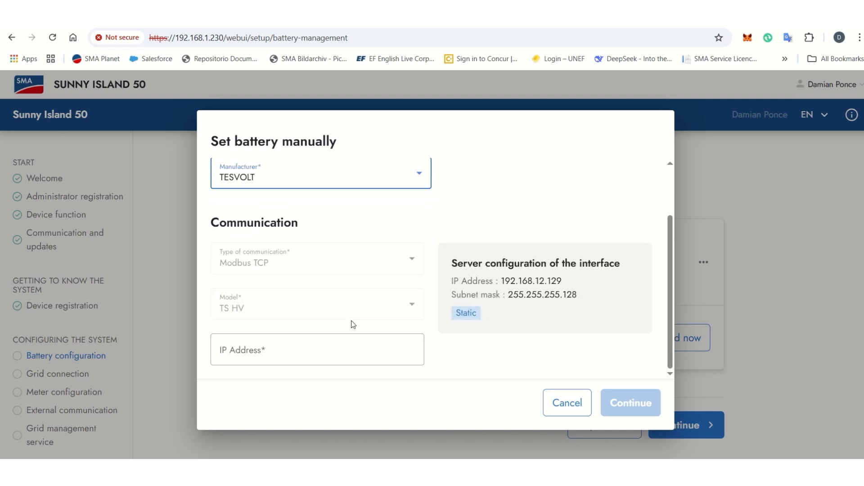
click(266, 352)
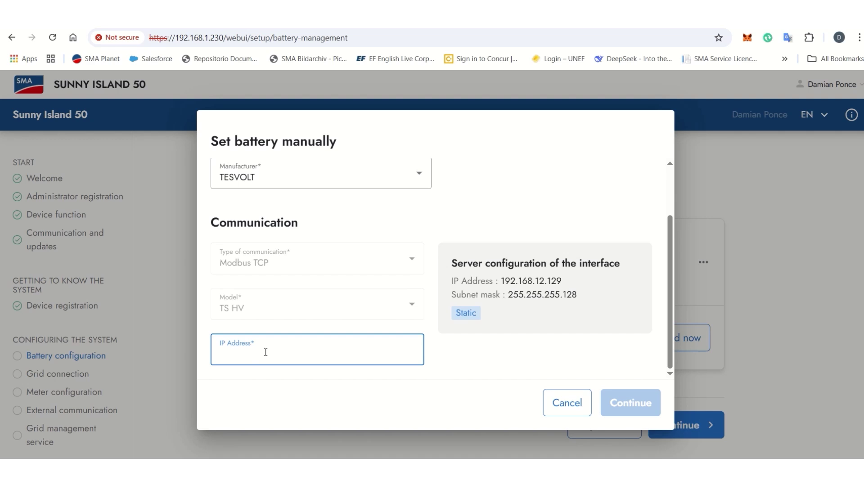
text(192.168.12.130)
click(615, 403)
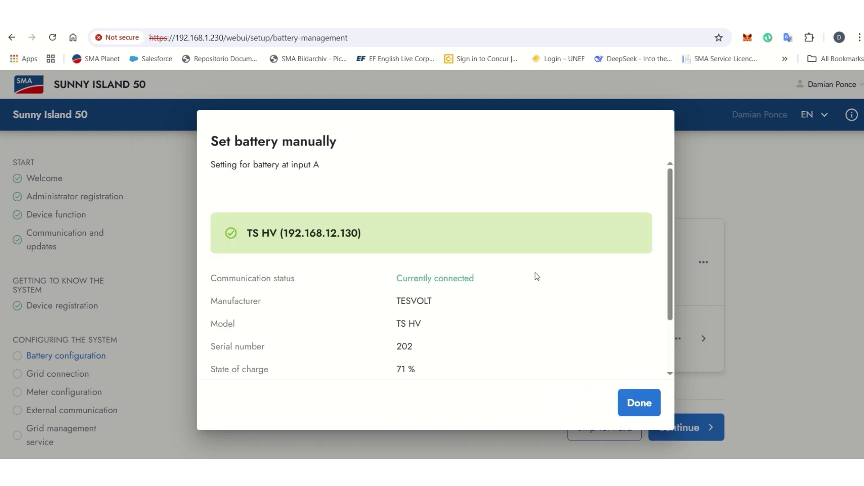
scroll(465, 340, down, 2)
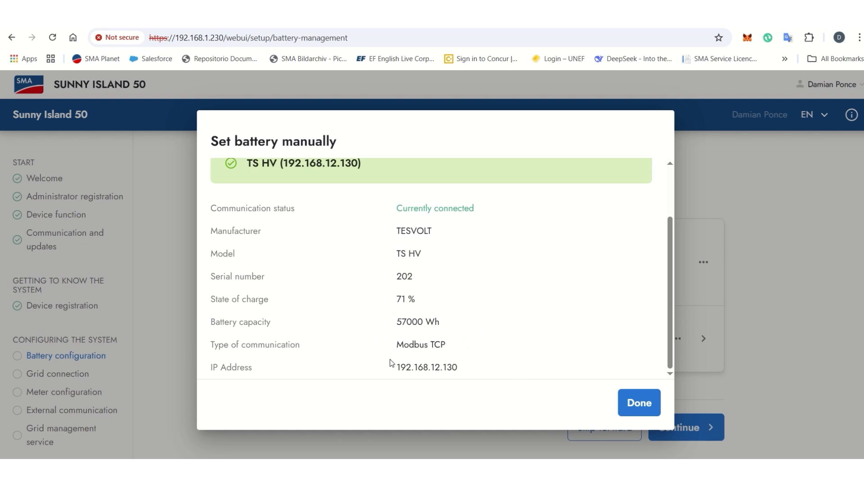
click(633, 404)
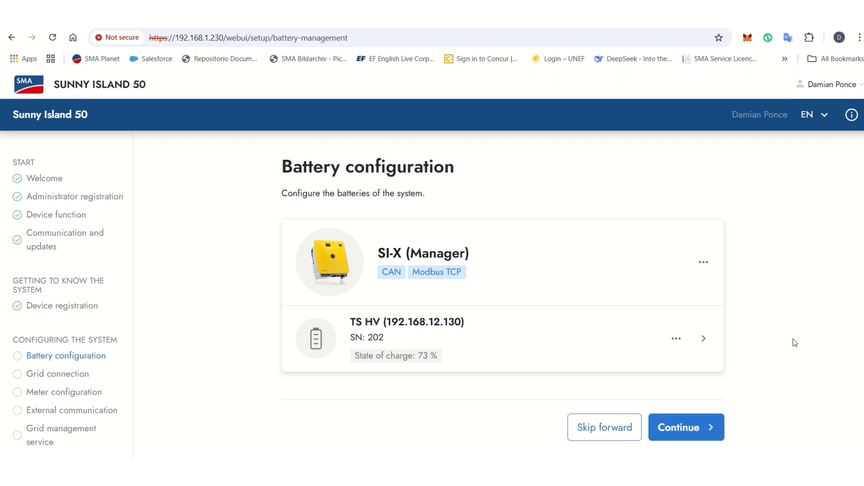
Step: Choose Spain and grid rule [ES] TED749:2020 Typ A ≤100 kW, then continue past grid type and phase assignment
click(670, 426)
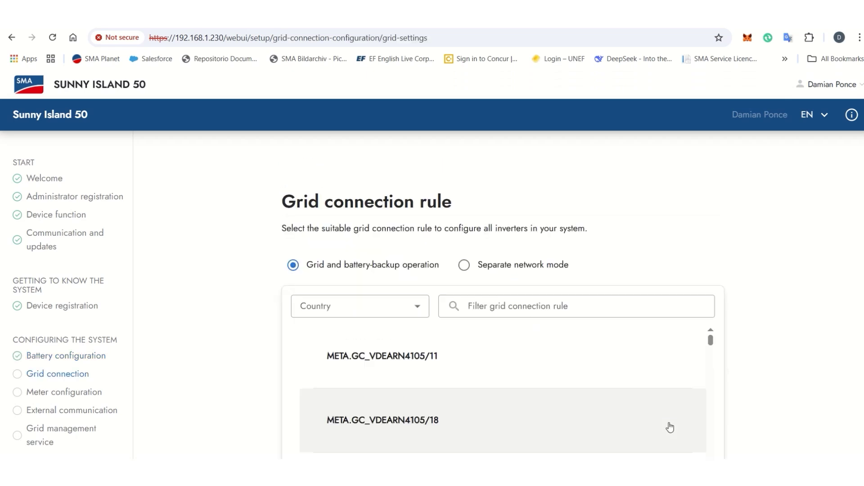
scroll(383, 279, down, 1)
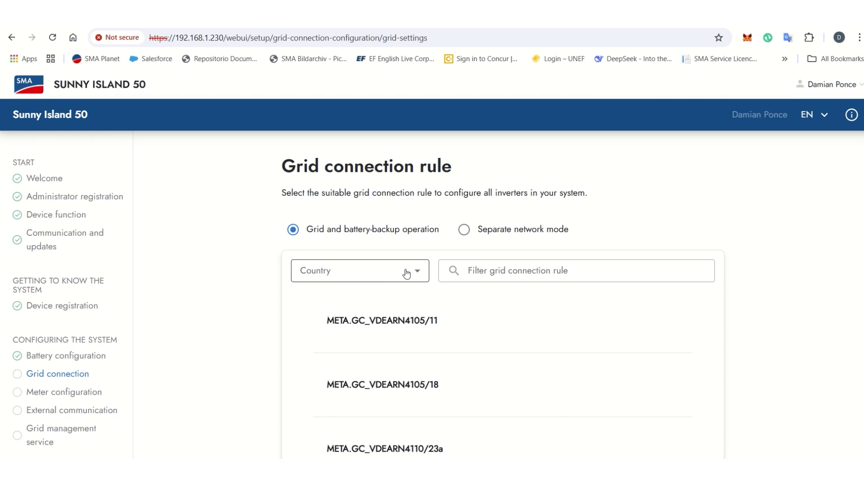
click(407, 271)
scroll(365, 360, down, 2)
scroll(367, 362, down, 5)
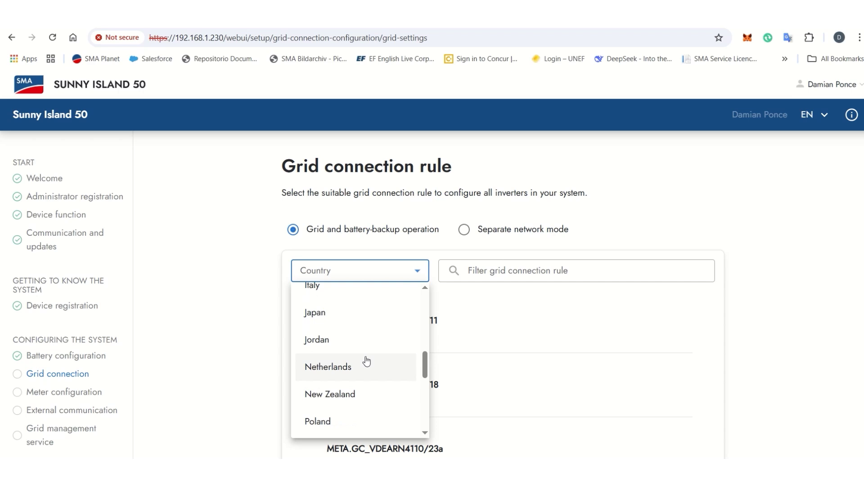
click(321, 363)
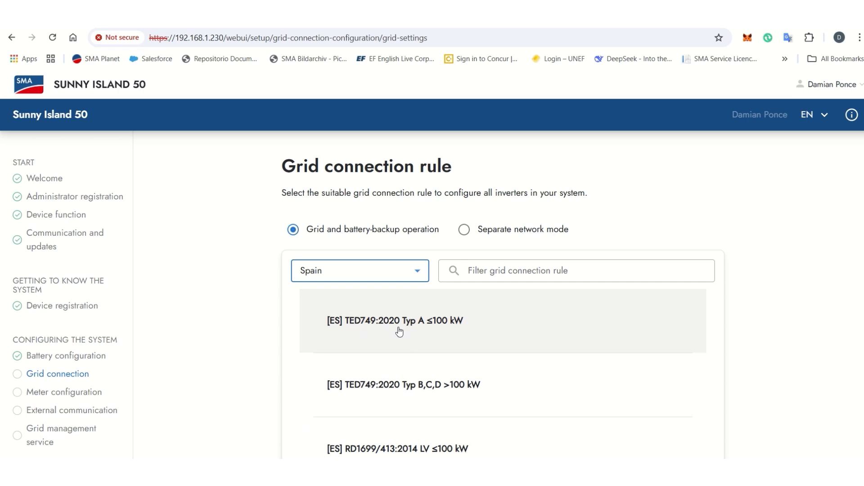
click(351, 318)
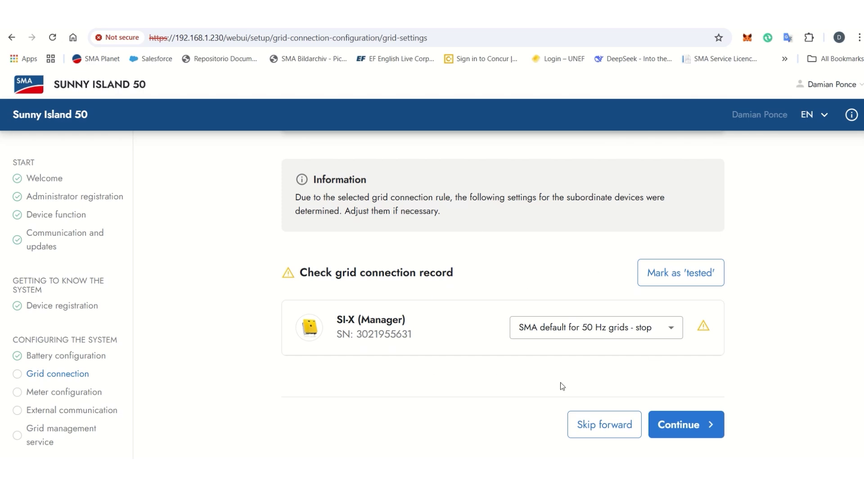
click(675, 430)
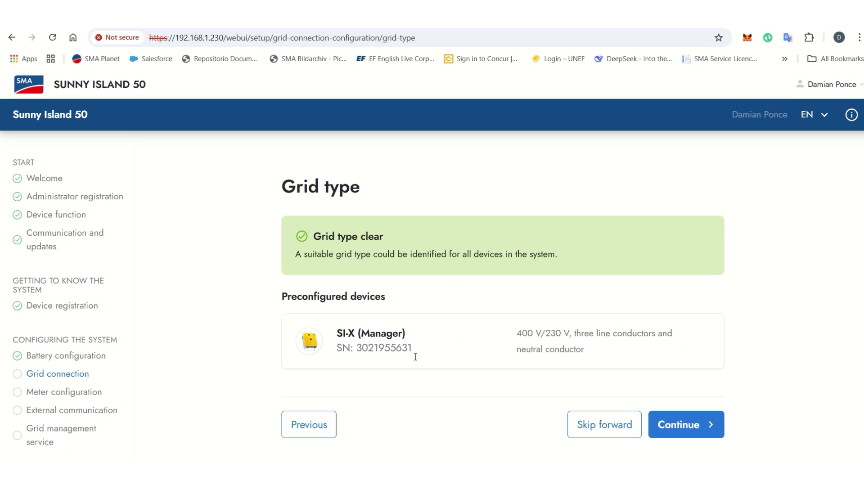
click(692, 430)
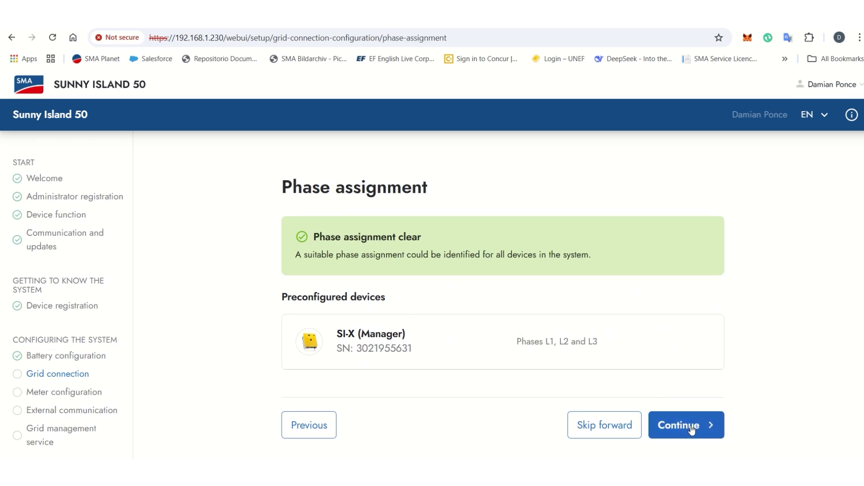
Step: Assign grid-supplied power to the SMA Energy Meter's grid reference counter
click(692, 429)
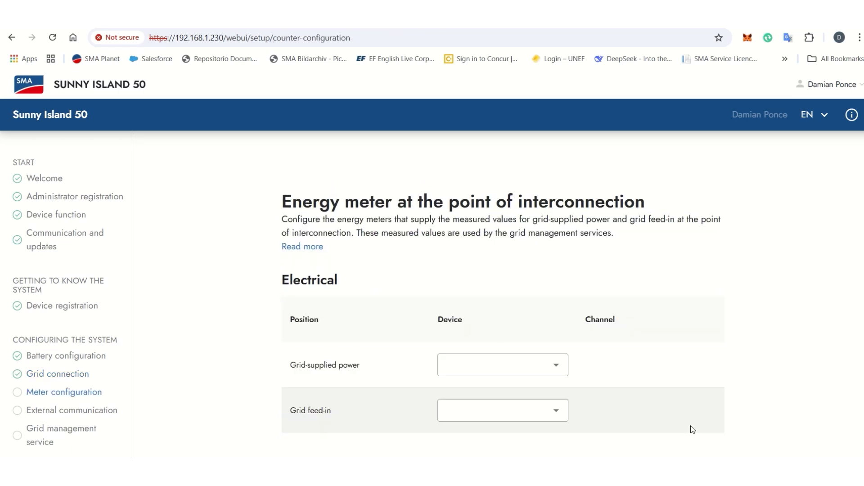
scroll(548, 321, down, 1)
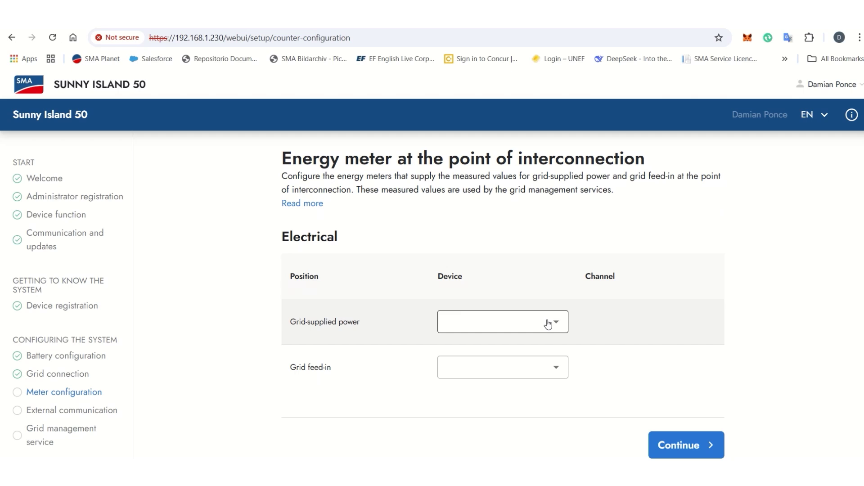
click(547, 324)
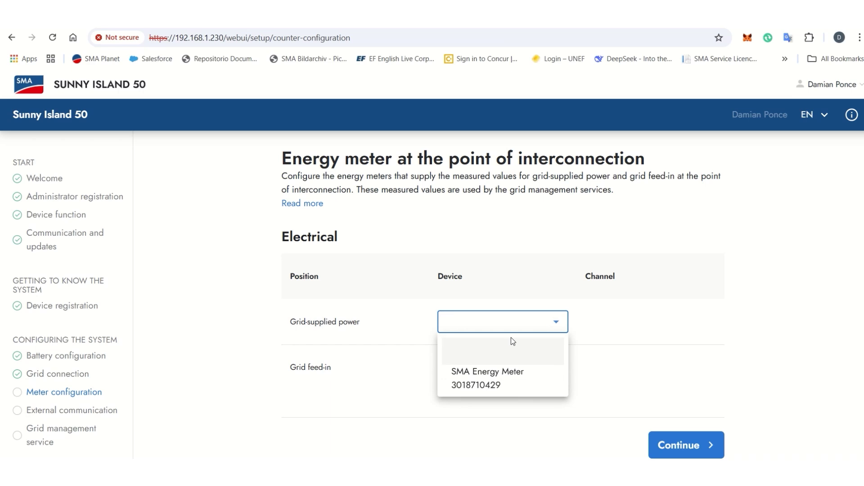
click(491, 377)
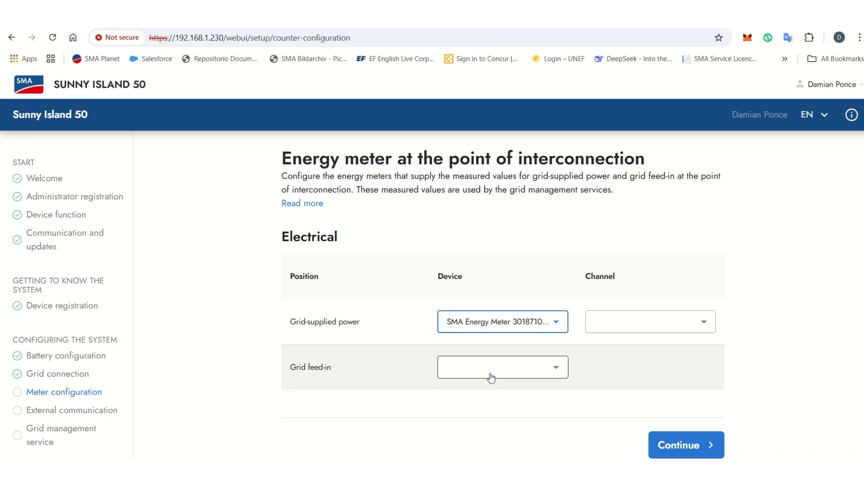
click(630, 322)
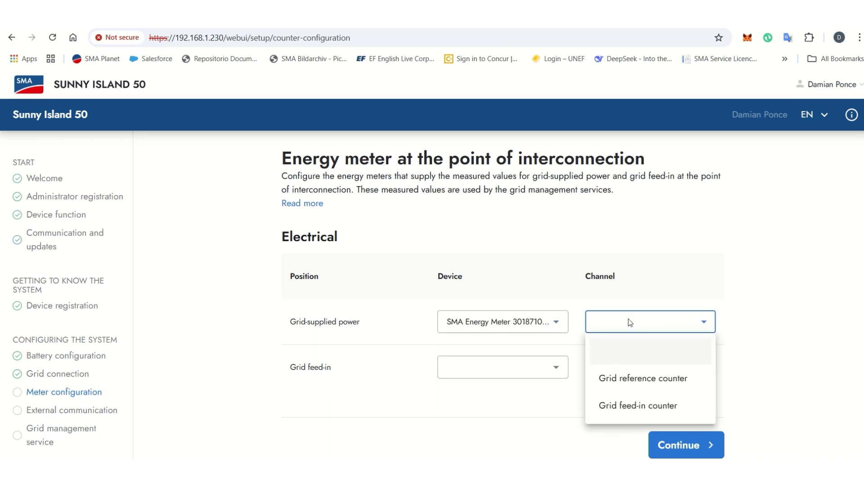
click(628, 382)
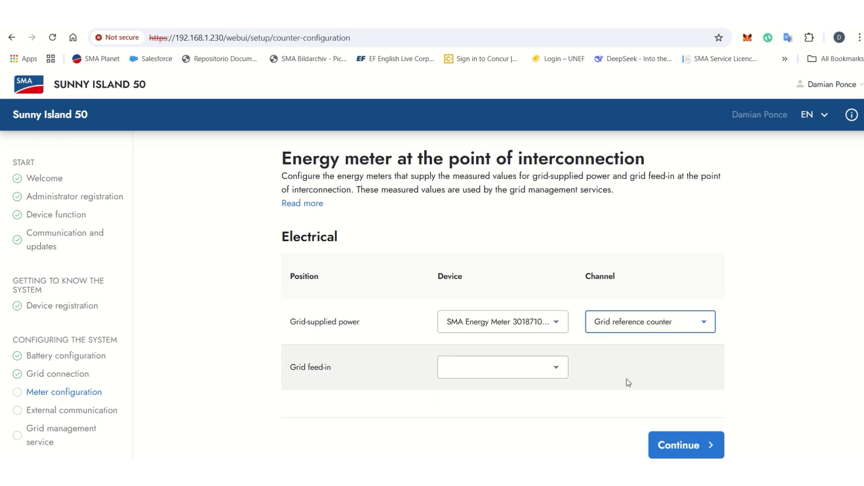
Step: Assign grid feed-in to the SMA Energy Meter's grid feed-in counter and save the meter settings
click(510, 365)
click(486, 424)
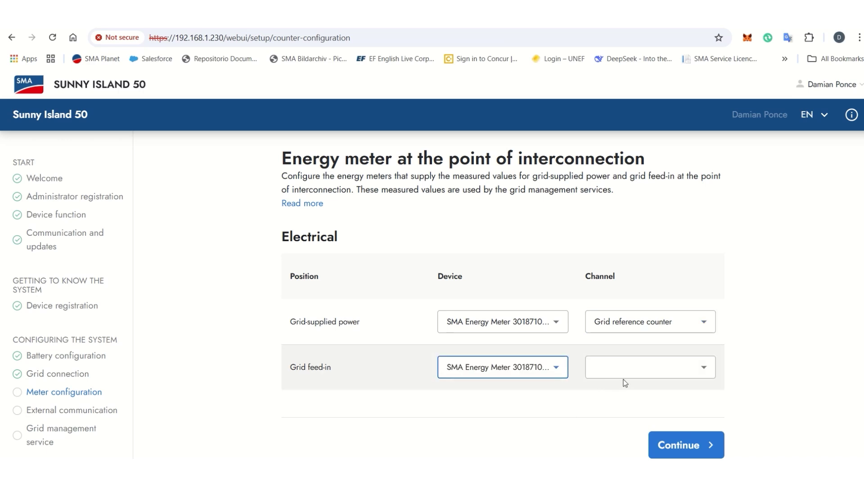
click(645, 370)
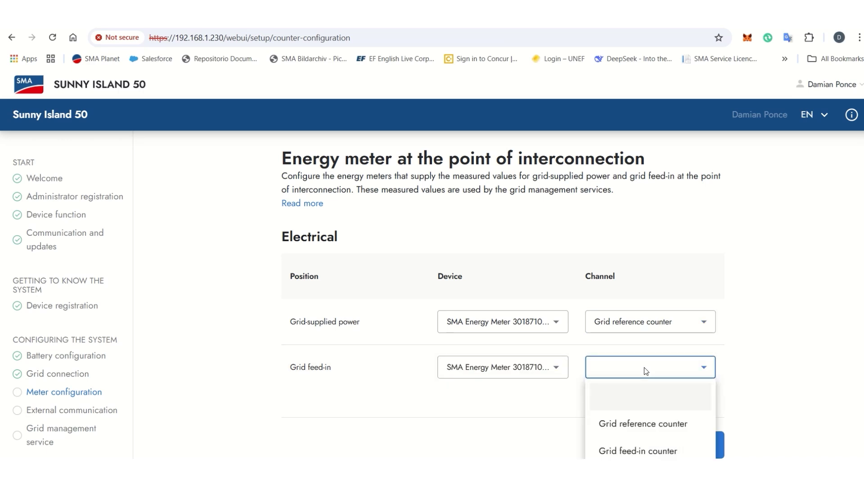
click(628, 450)
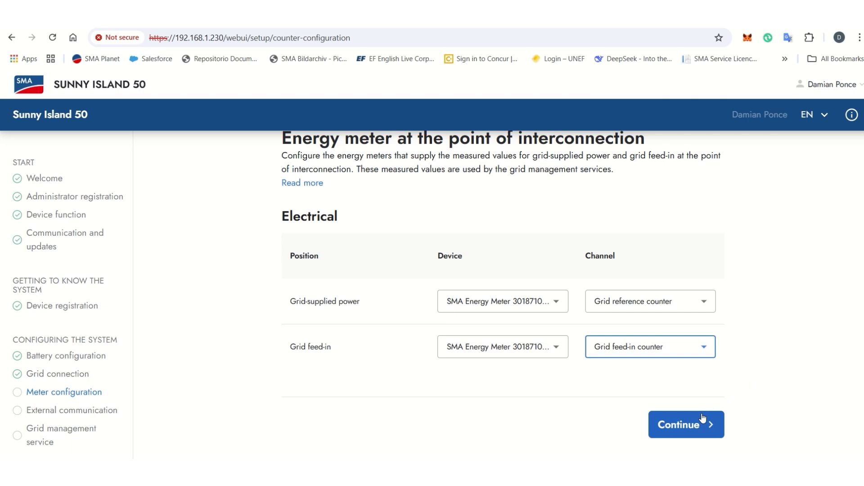
click(708, 421)
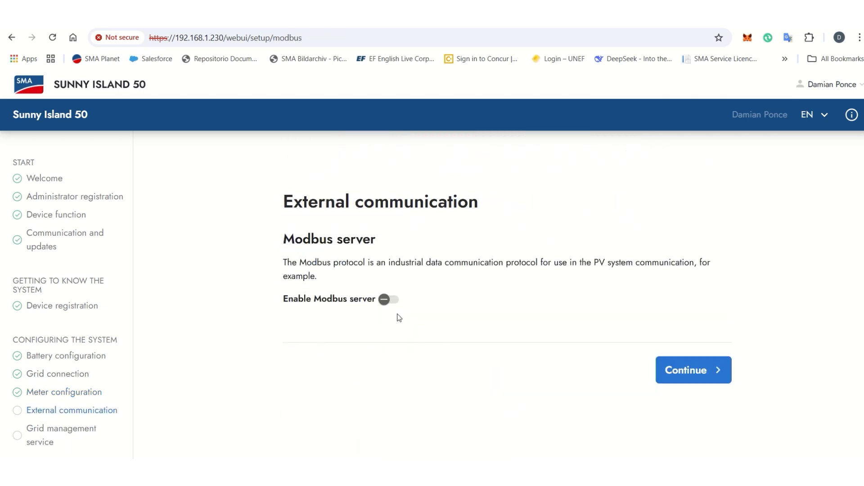
Step: Leave the Modbus server disabled and continue past external communication
click(386, 300)
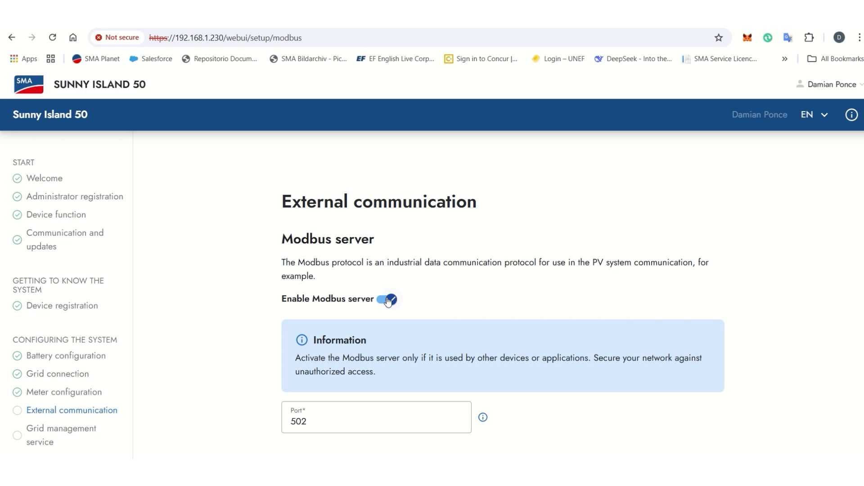
click(388, 300)
scroll(477, 295, down, 2)
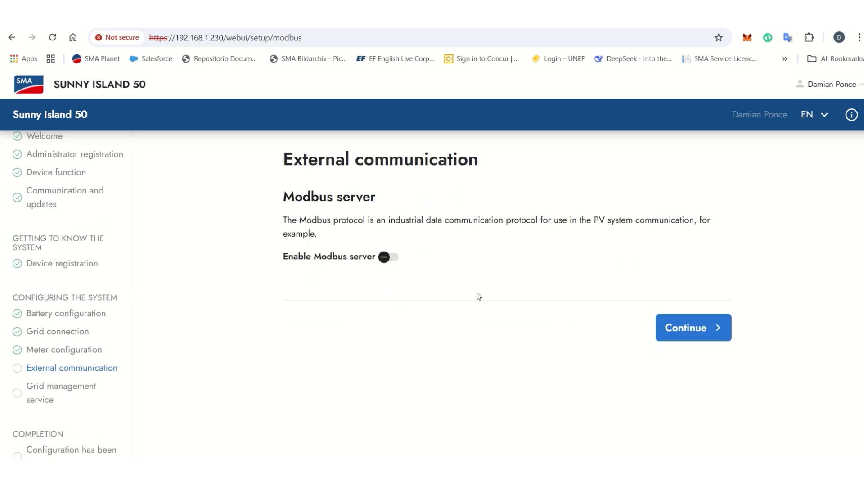
click(697, 332)
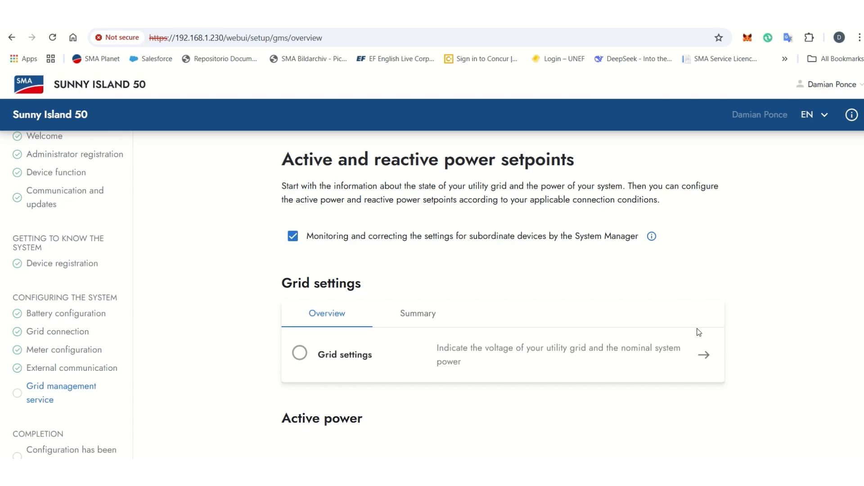
Step: Keep the default active and reactive power setpoints and save to finish commissioning
scroll(699, 332, down, 15)
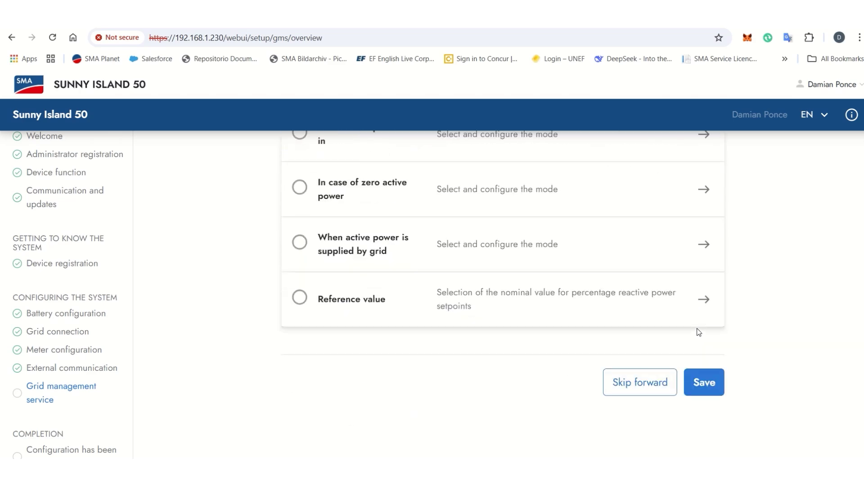
scroll(699, 332, up, 14)
scroll(699, 332, down, 14)
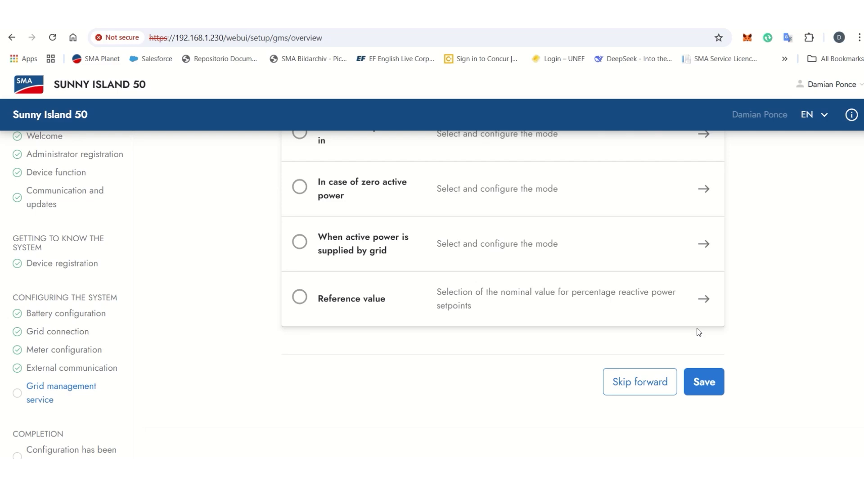
scroll(699, 191, up, 15)
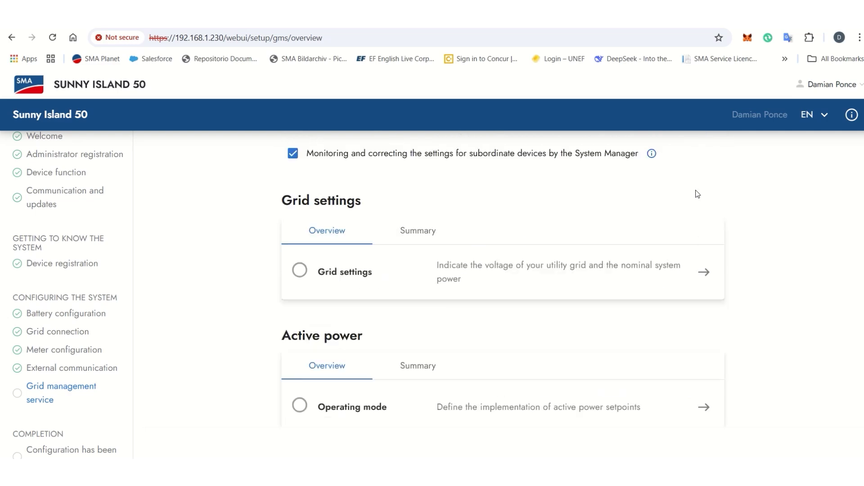
scroll(702, 194, down, 2)
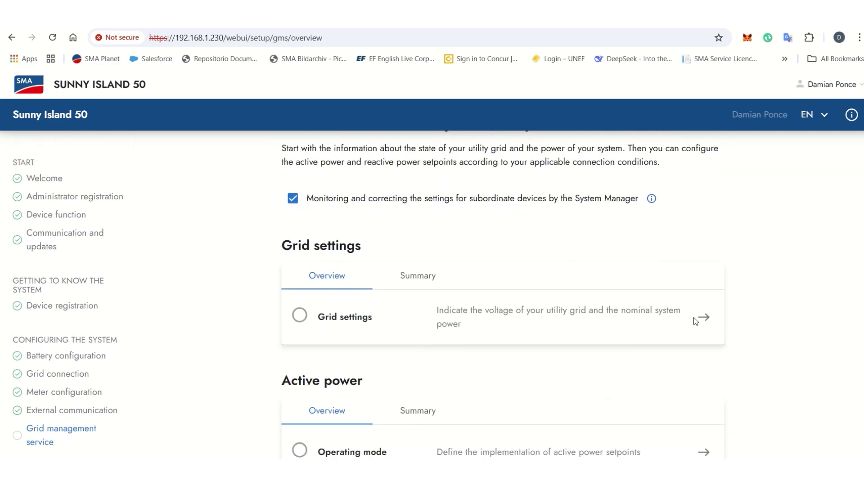
scroll(701, 320, down, 10)
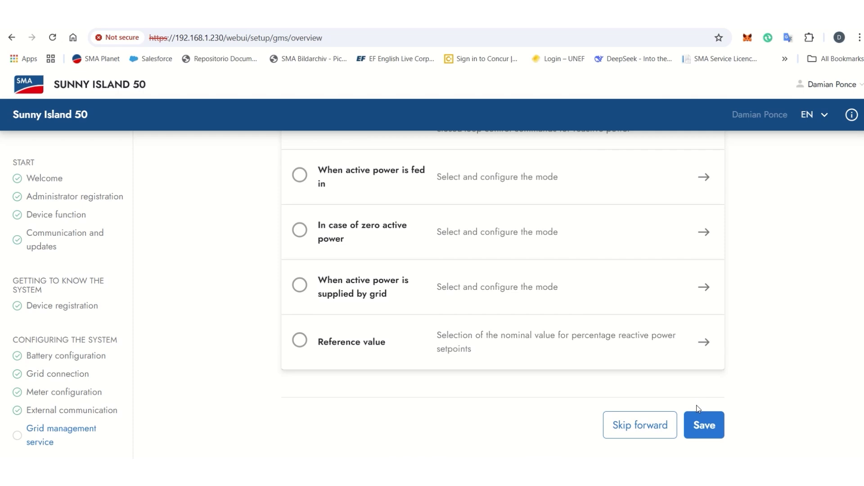
click(696, 428)
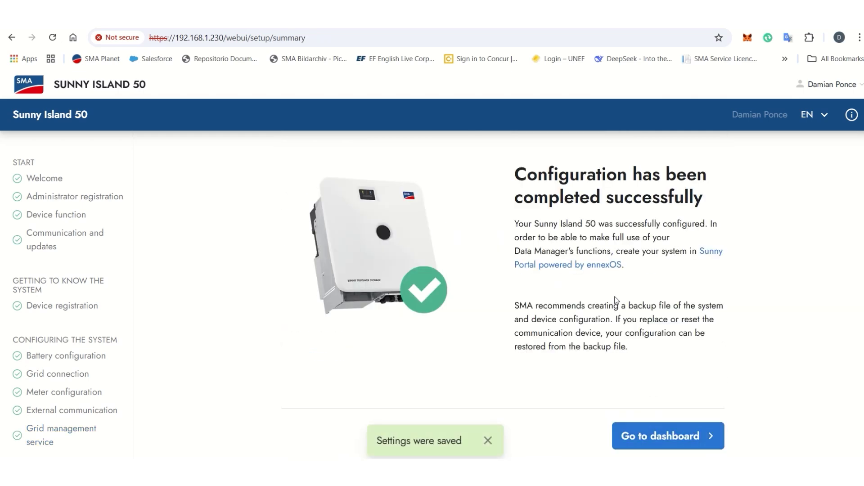
Step: Leave the completed wizard for the My plant dashboard
click(653, 437)
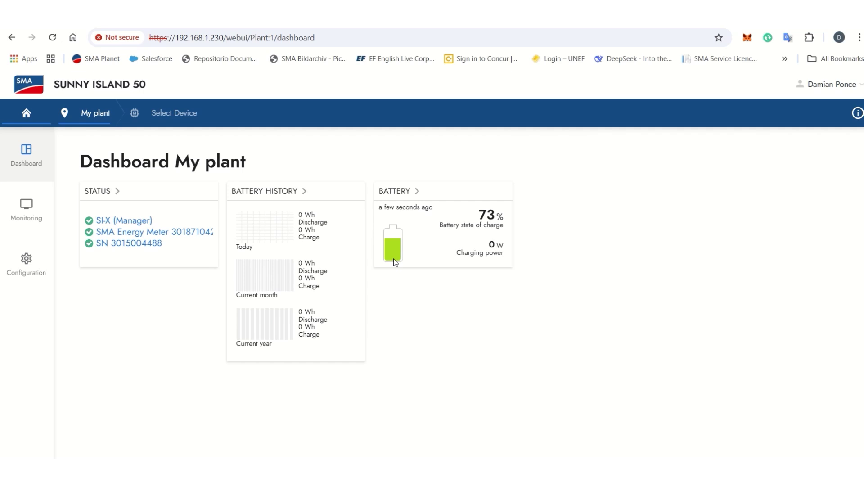
Step: Open Configuration > Energy management, create a profile, and browse the four predefined profile cards
click(28, 273)
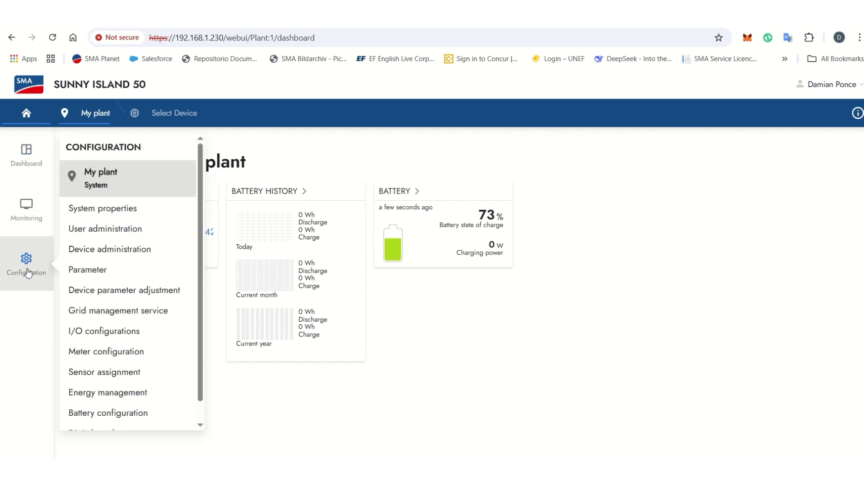
click(113, 394)
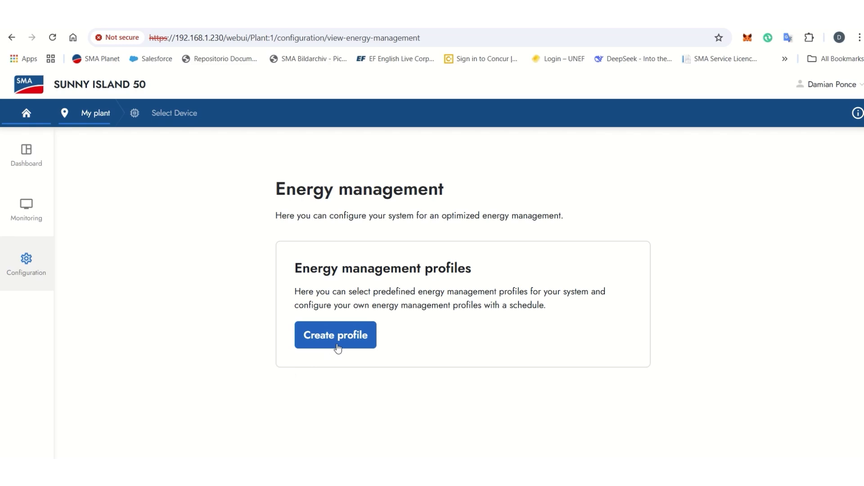
click(342, 344)
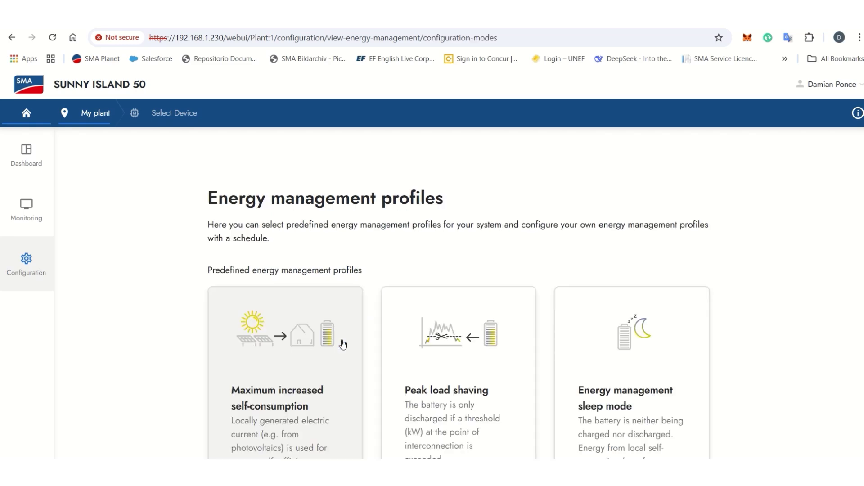
scroll(342, 343, down, 5)
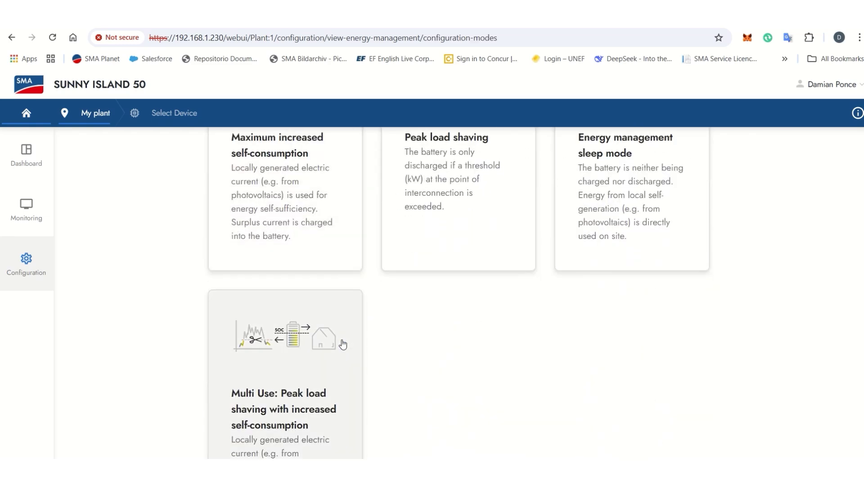
scroll(342, 343, up, 3)
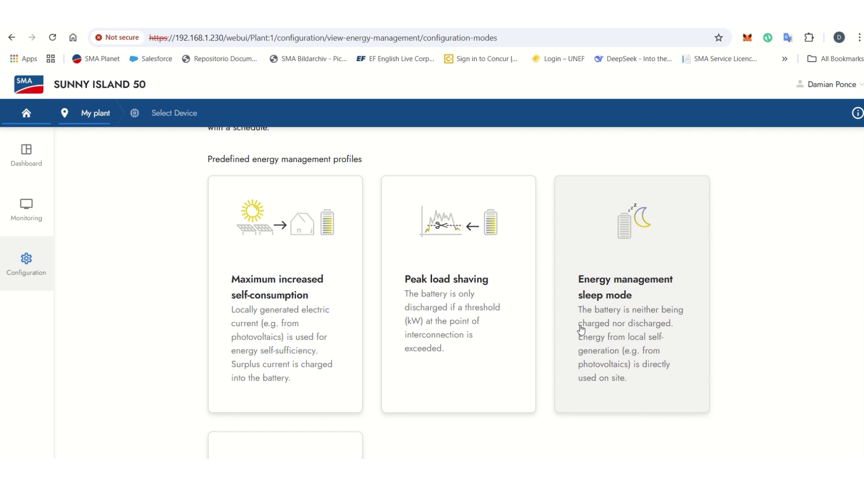
scroll(581, 330, down, 5)
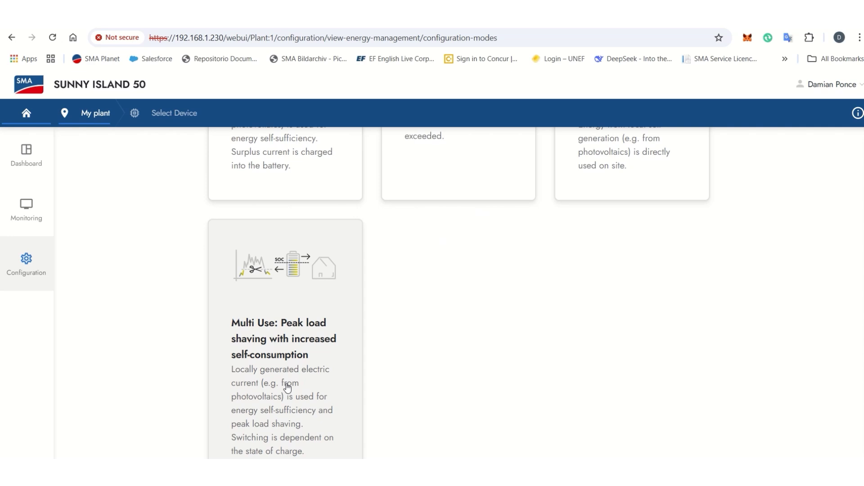
scroll(287, 387, up, 4)
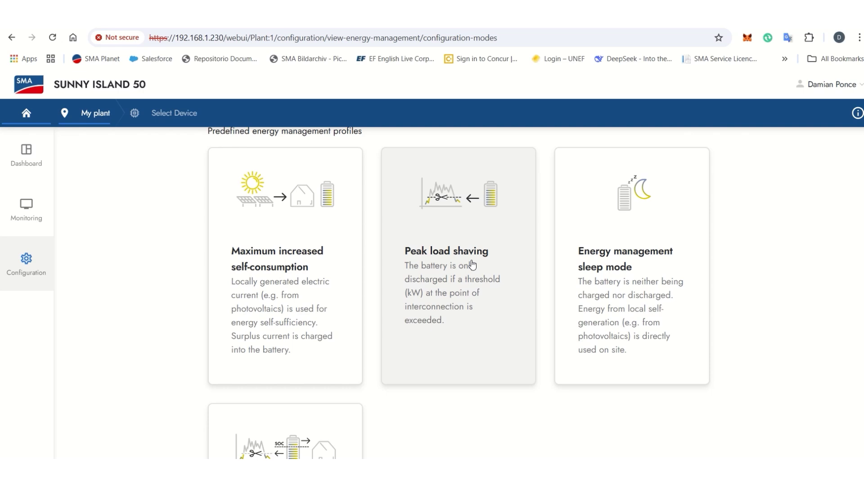
Step: Choose the Peak load shaving profile and set its threshold to 3 kW
click(472, 264)
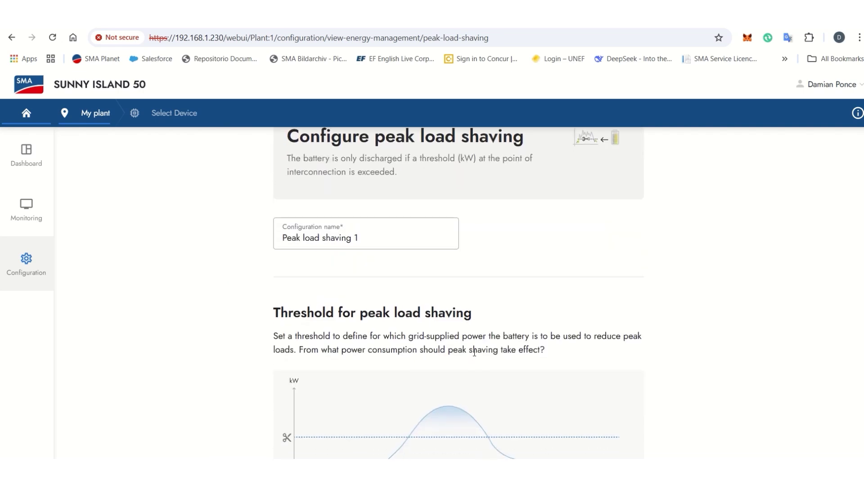
scroll(474, 353, down, 1)
scroll(479, 349, down, 6)
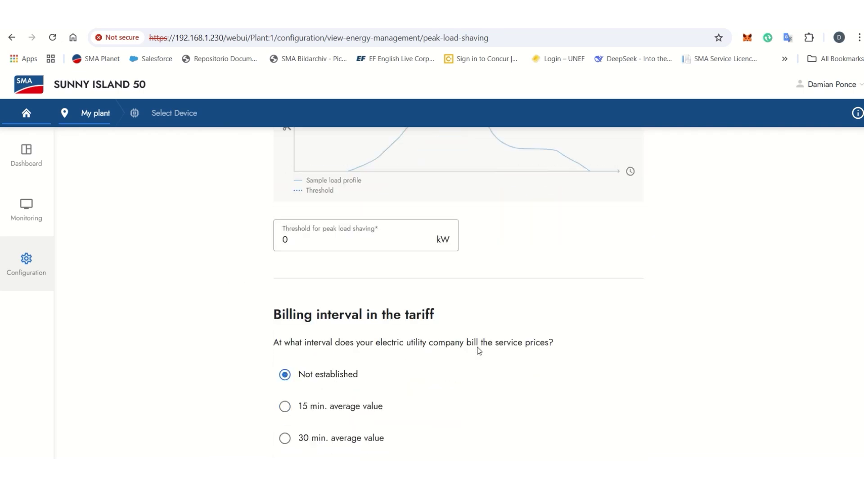
scroll(358, 261, up, 3)
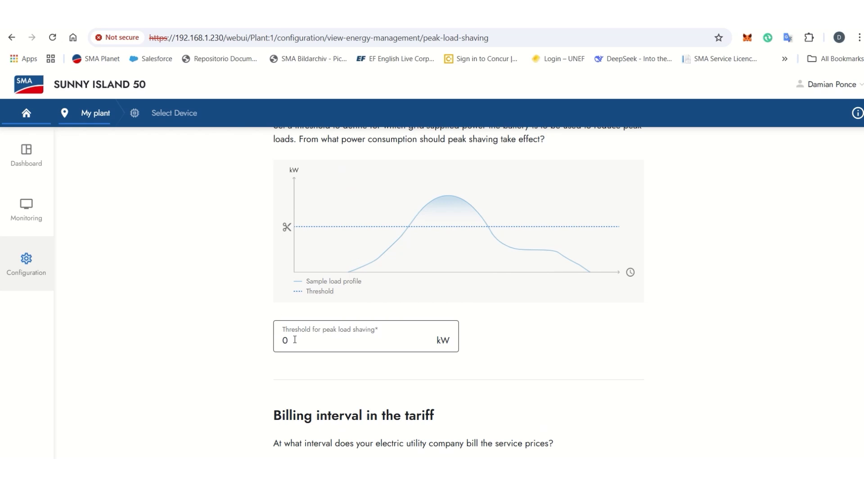
click(295, 340)
key(BackSpace)
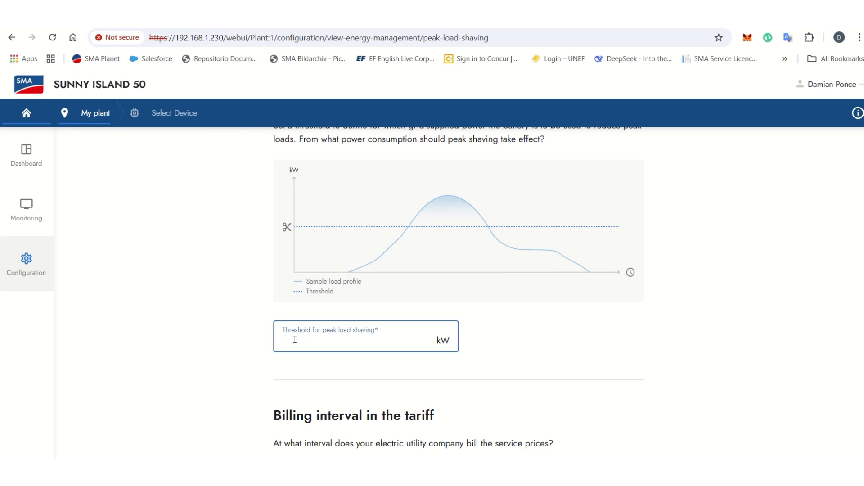
text(3)
click(512, 383)
Step: Save and activate the profile as Peak load shaving 1
scroll(512, 384, down, 2)
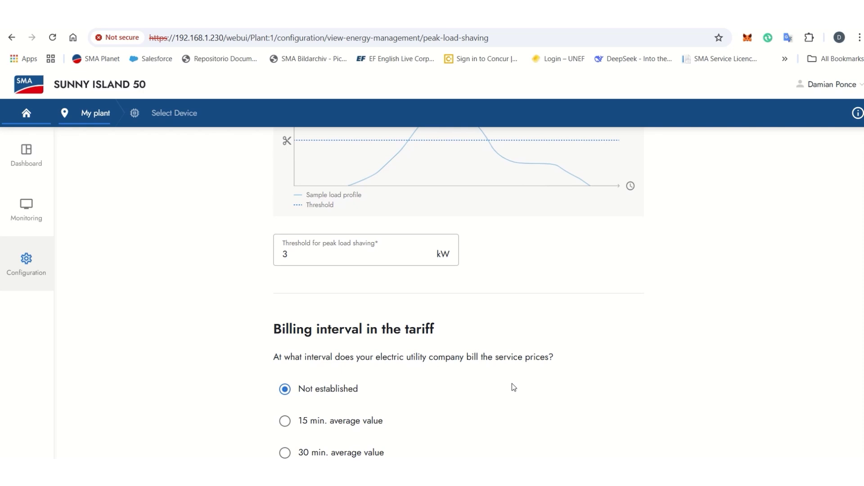
scroll(513, 388, down, 1)
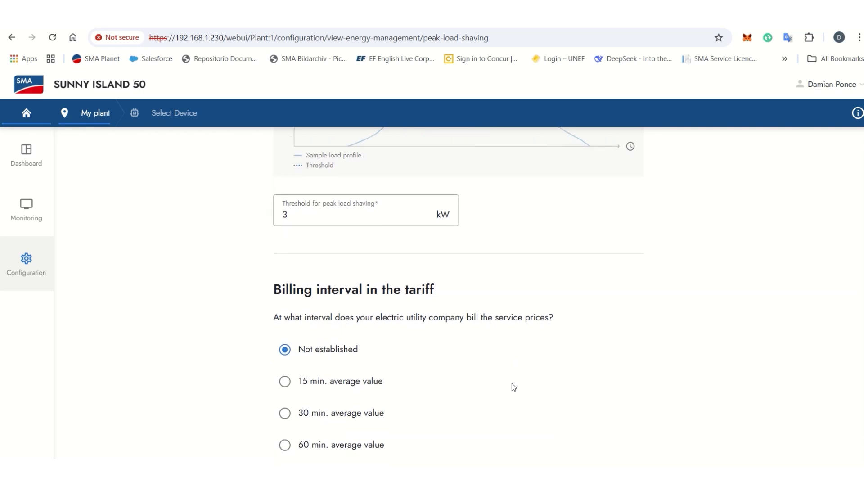
scroll(572, 319, down, 6)
scroll(573, 320, up, 3)
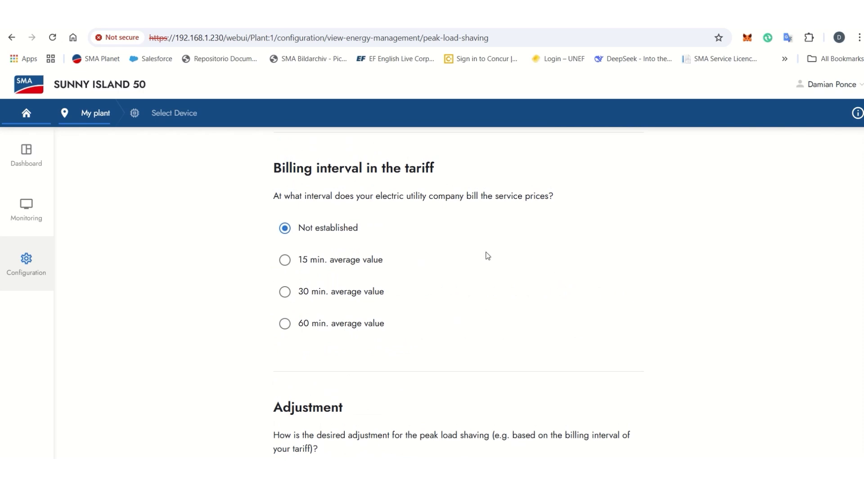
scroll(454, 328, down, 1)
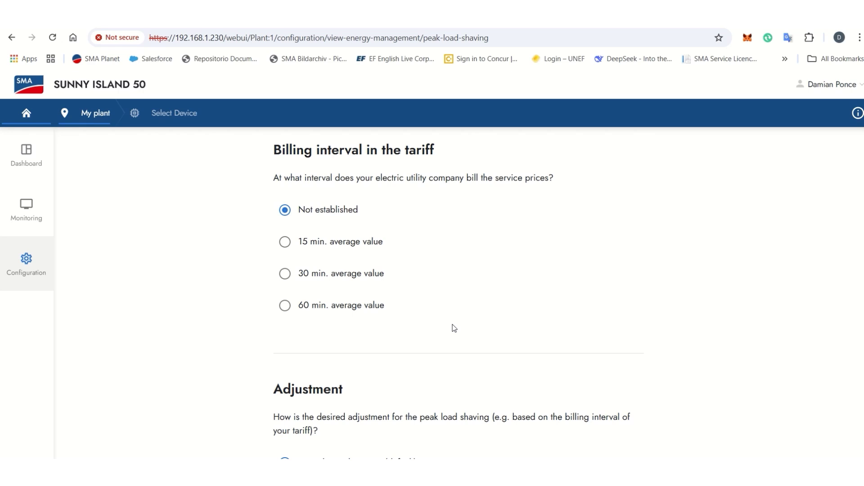
scroll(454, 328, down, 4)
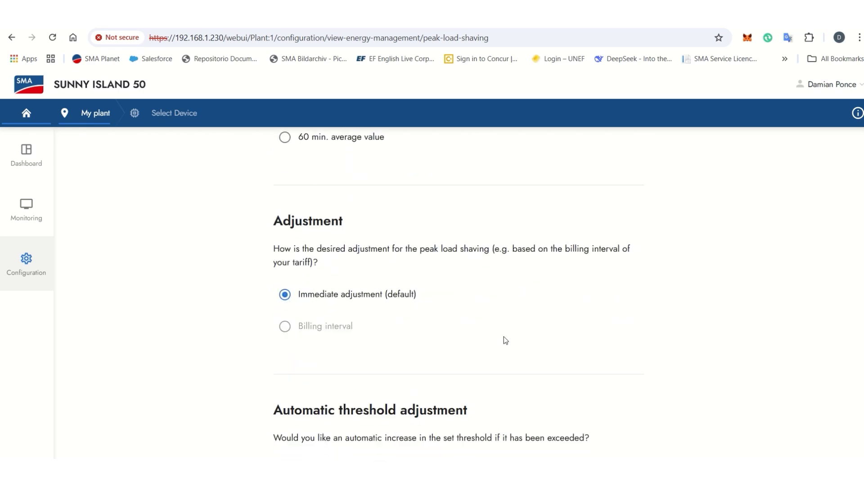
scroll(505, 341, down, 7)
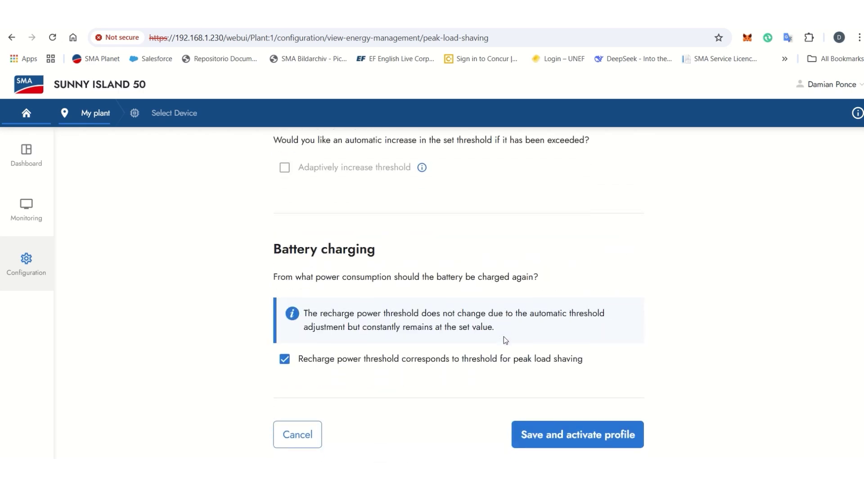
click(546, 438)
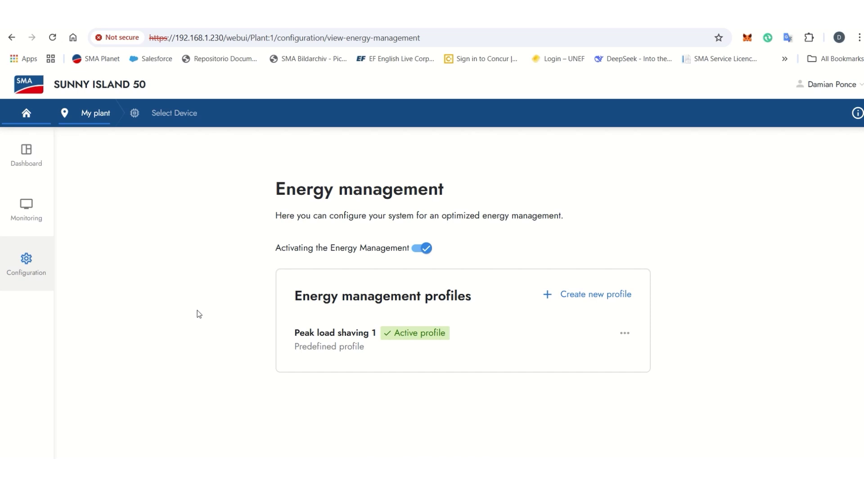
Step: Go back to the My plant dashboard from the Dashboard sidebar entry
click(32, 168)
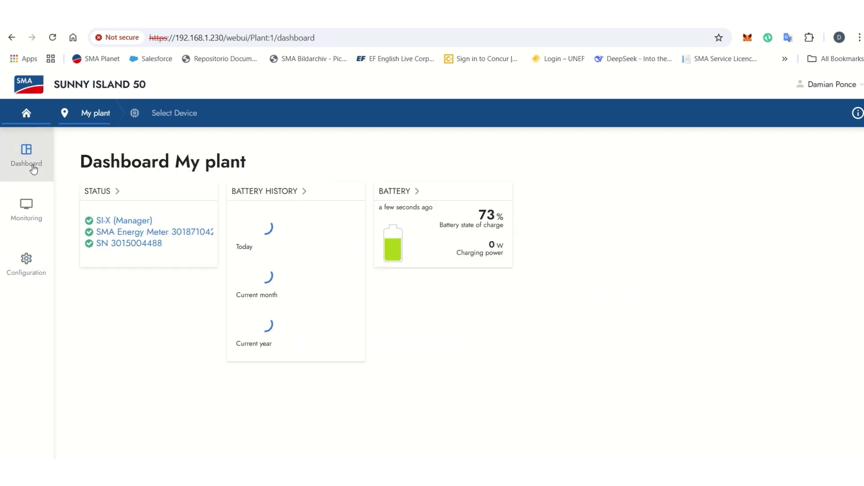